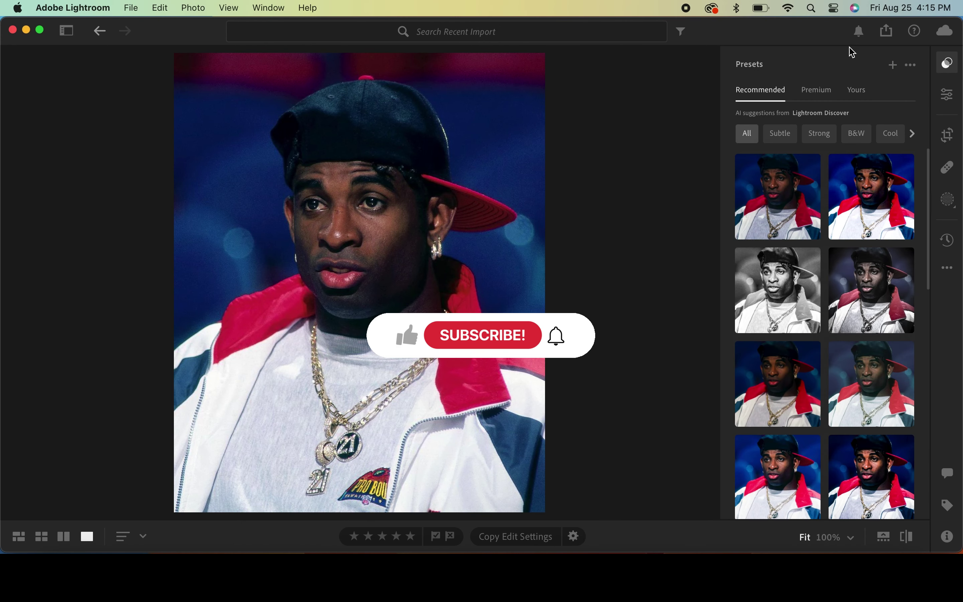
Step: Browse the Recommended Lightroom presets and apply the darkening blue preset with dark vignette
scroll(855, 278, down, 3)
scroll(859, 358, down, 3)
scroll(871, 330, down, 3)
scroll(874, 332, down, 3)
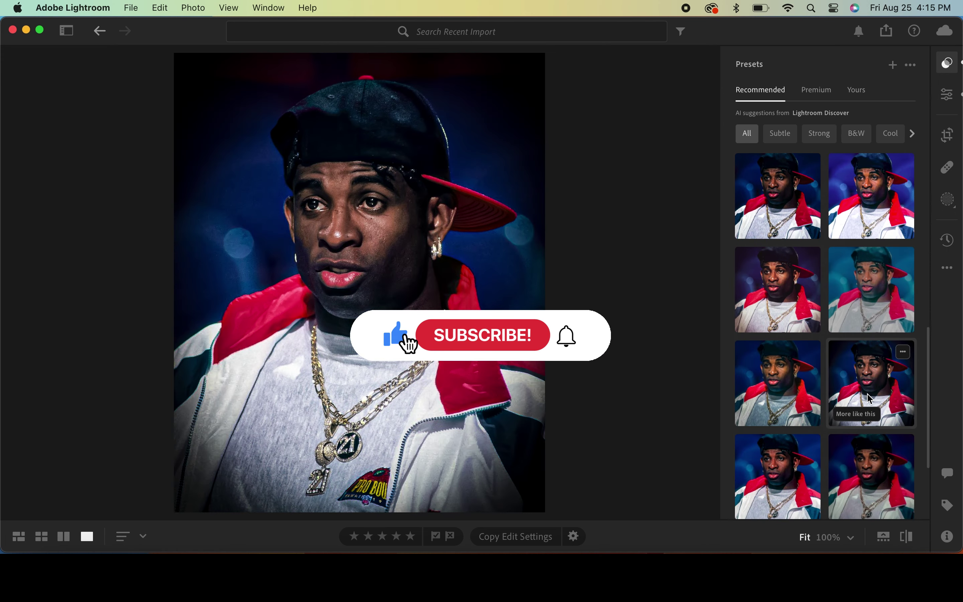
scroll(870, 394, down, 2)
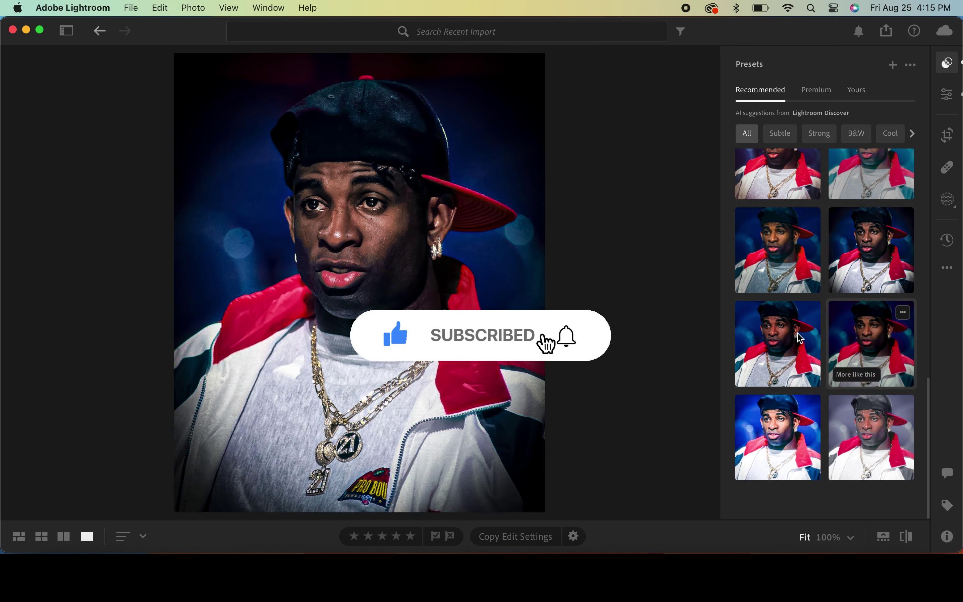
click(861, 269)
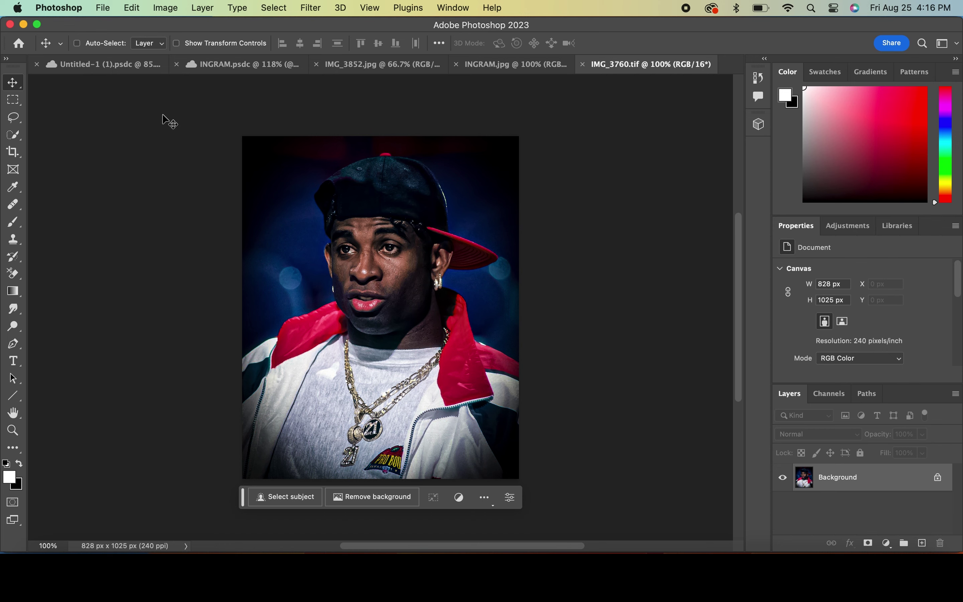
Step: Copy the man to a masked Layer 1 and add a colorized Hue/Saturation (Saturation 100) below
key(super+j)
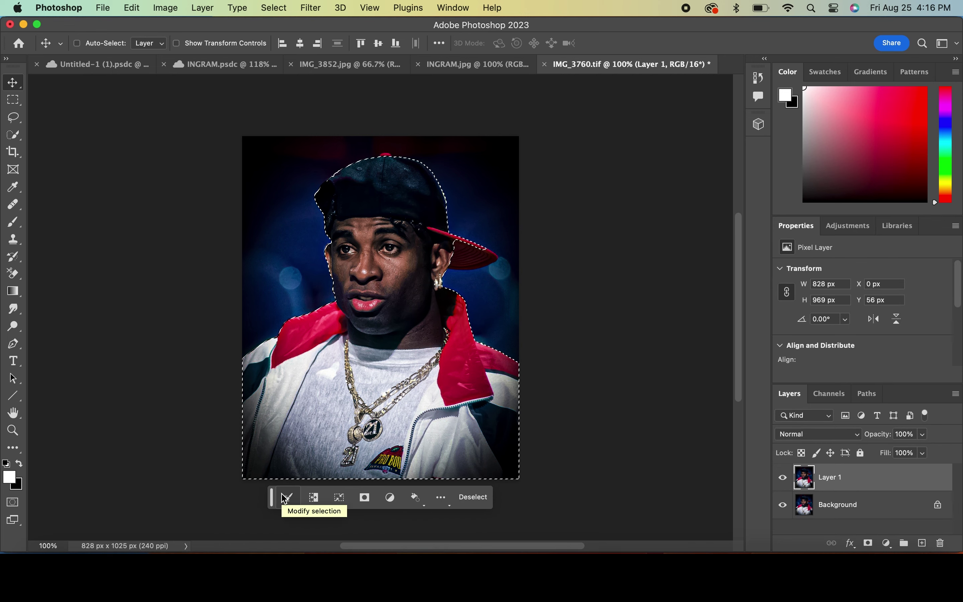
click(868, 544)
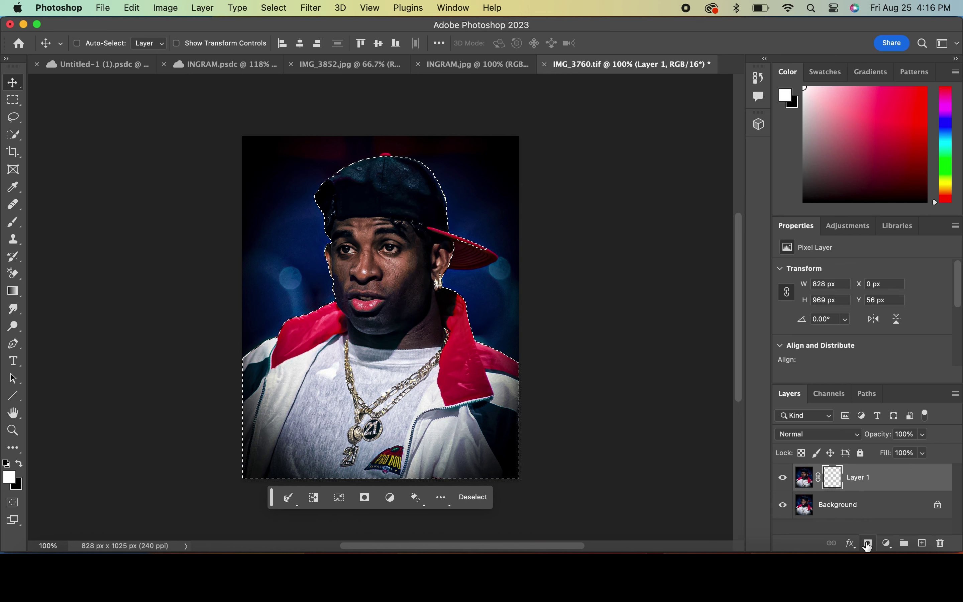
click(837, 504)
click(887, 544)
click(871, 471)
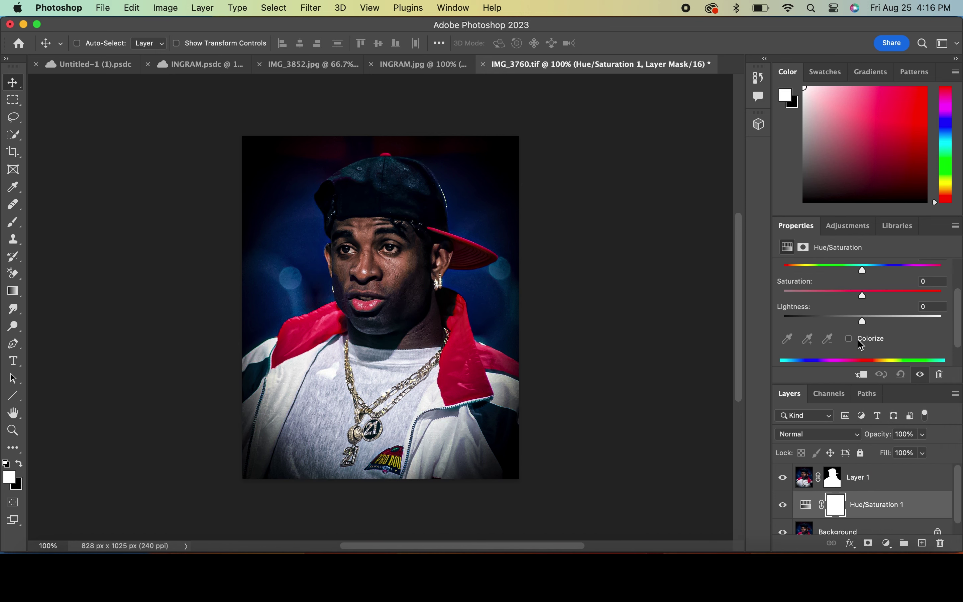
click(858, 341)
mouse_move(783, 270)
mouse_down()
mouse_move(857, 269)
mouse_move(941, 295)
mouse_up()
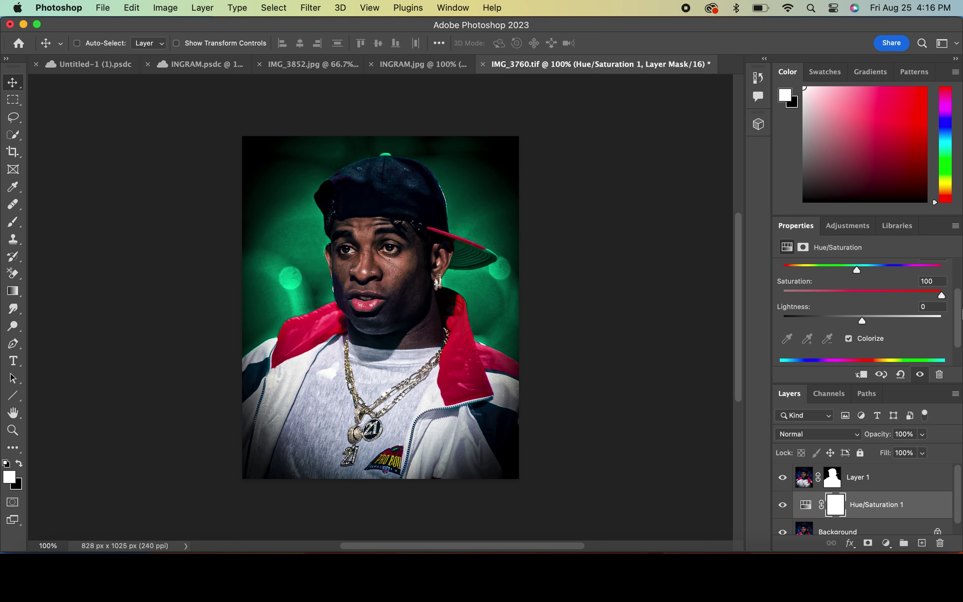
click(832, 476)
Step: Paint white on Layer 1's mask to restore the red underside of the cap brim
key(b)
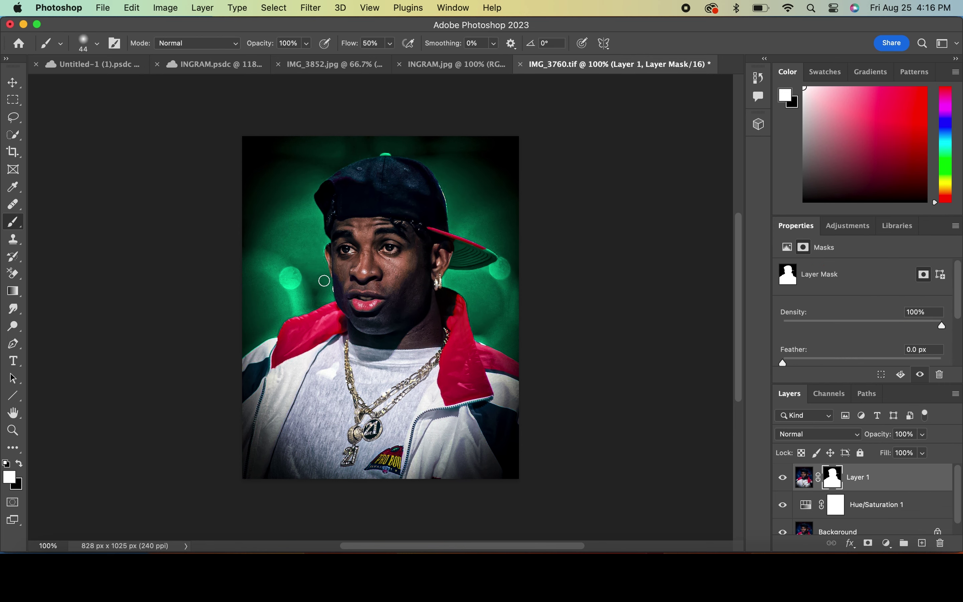
key(super+equal)
mouse_move(516, 194)
mouse_down()
mouse_move(542, 223)
mouse_move(597, 210)
mouse_up()
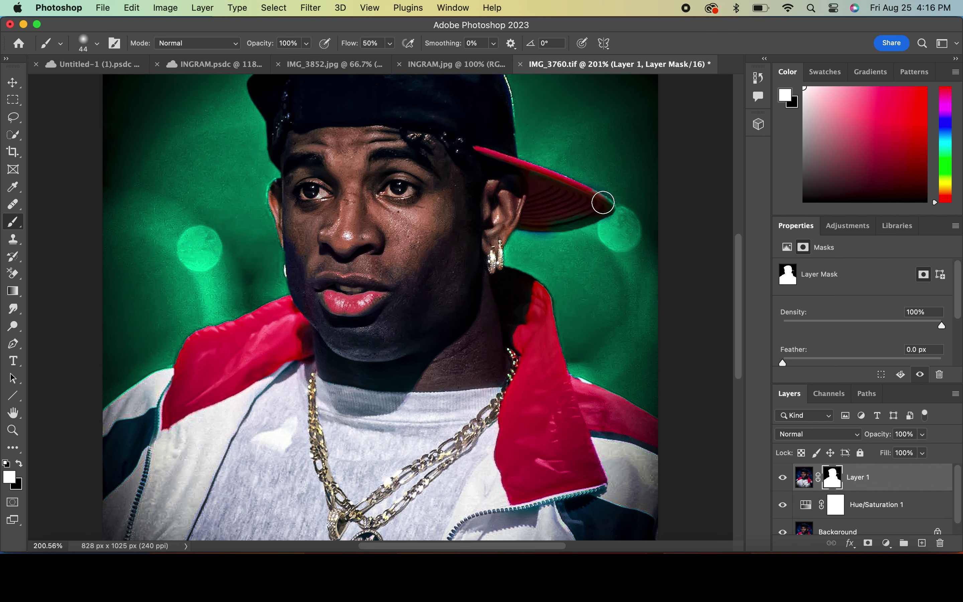
scroll(394, 223, up, 3)
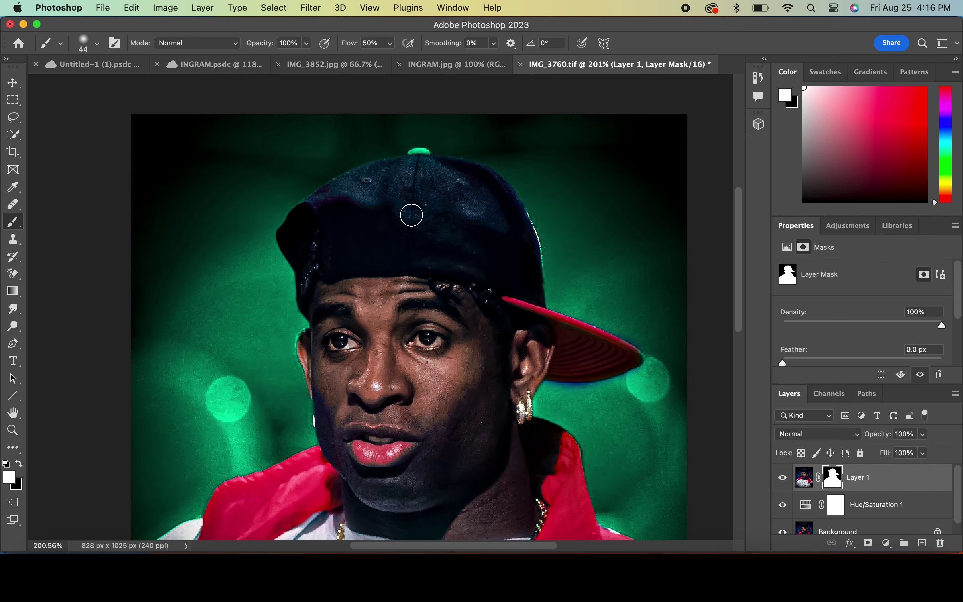
Step: Shrink the brush to 12 px and paint the cap's top button back to red
right_click(454, 238)
drag(535, 273, 526, 273)
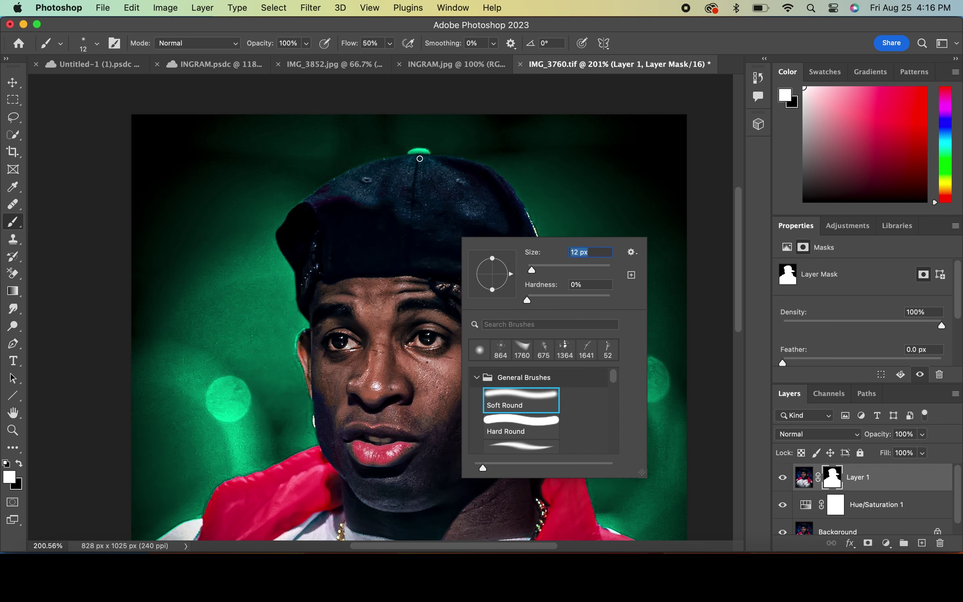
key(Return)
drag(416, 155, 427, 153)
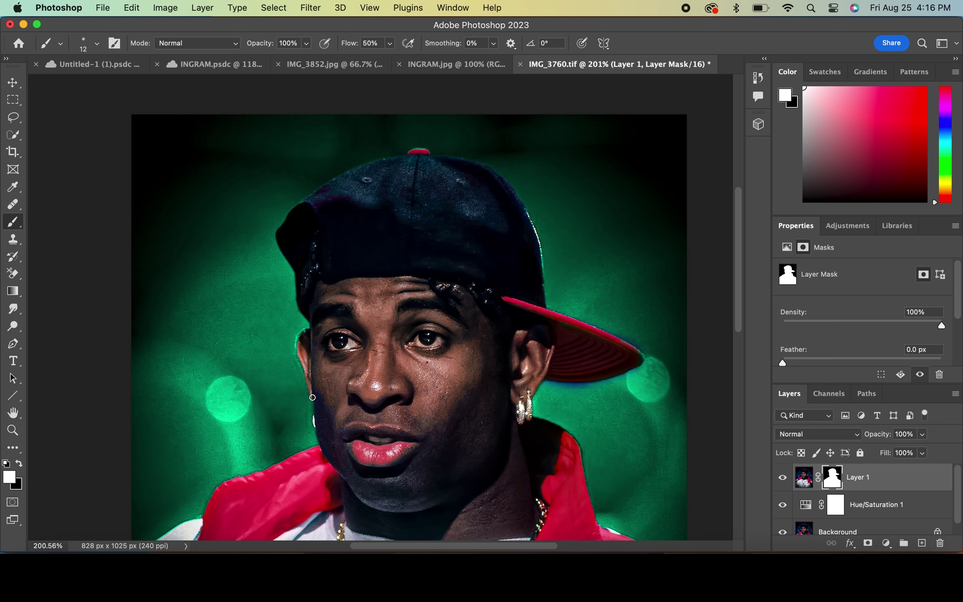
Step: Hide the green tint briefly to compare the mask, and set black as the painting colour
click(782, 504)
scroll(490, 384, down, 5)
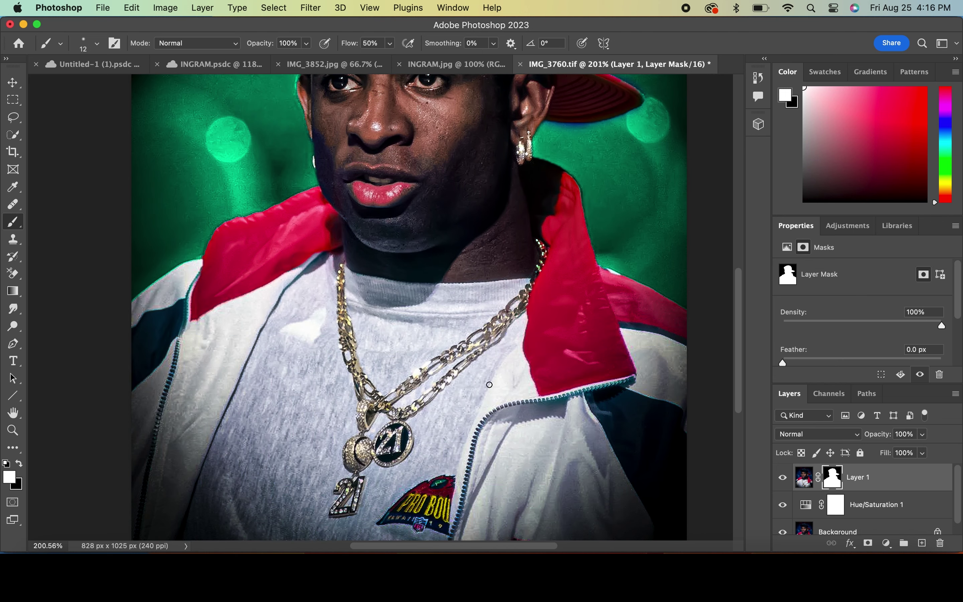
scroll(199, 259, down, 10)
scroll(319, 318, up, 15)
scroll(318, 319, right, 5)
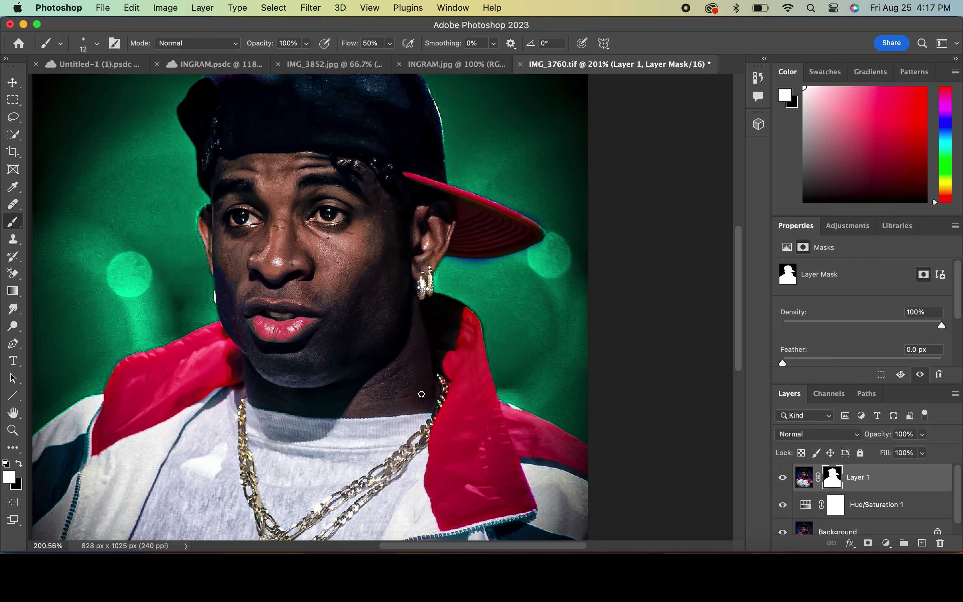
click(19, 465)
scroll(365, 334, up, 2)
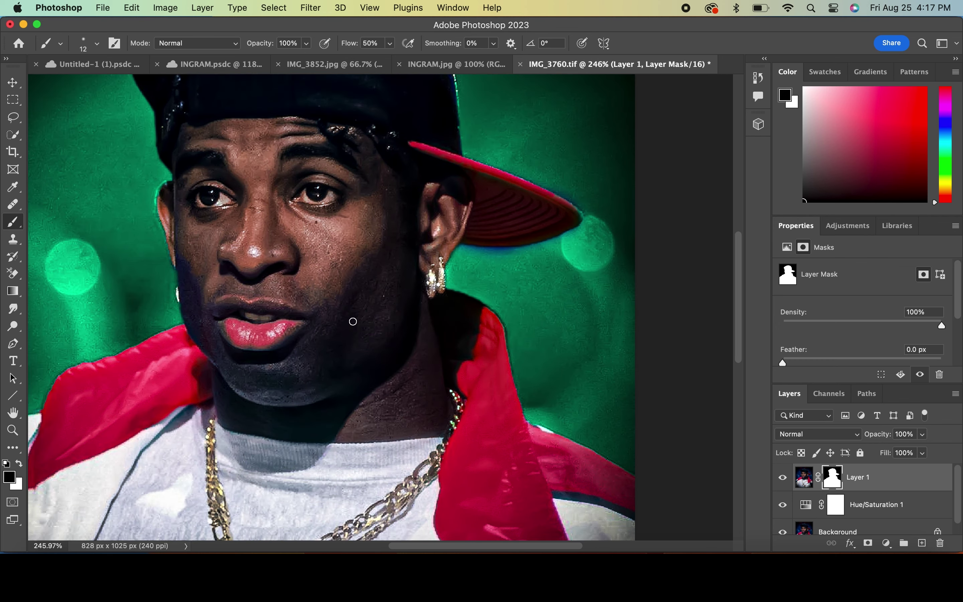
Step: Paint black along the brim's lower and upper edges to remove the dark fringe, then zoom out
scroll(353, 319, right, 2)
drag(430, 265, 481, 262)
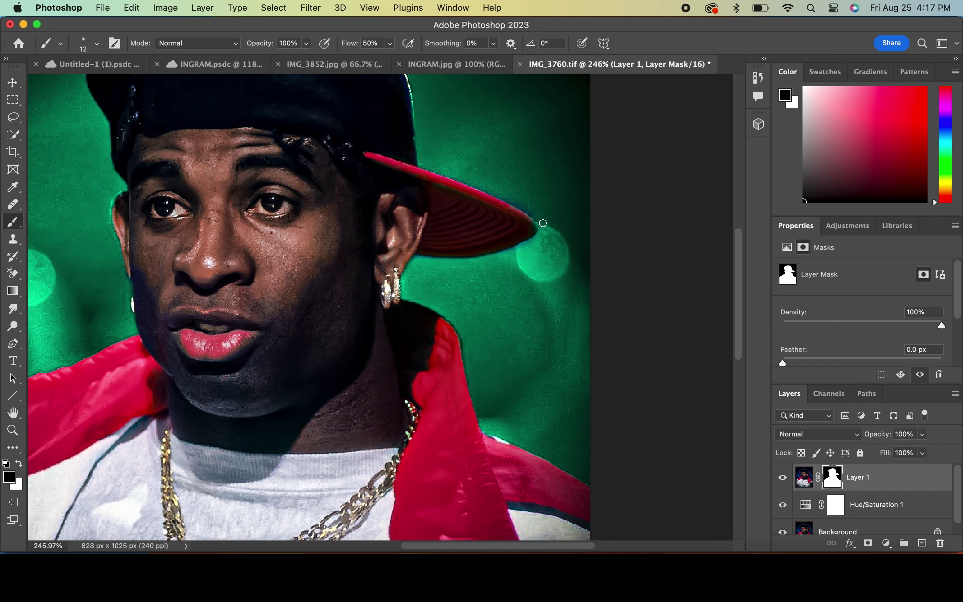
drag(542, 223, 521, 209)
scroll(494, 189, up, 5)
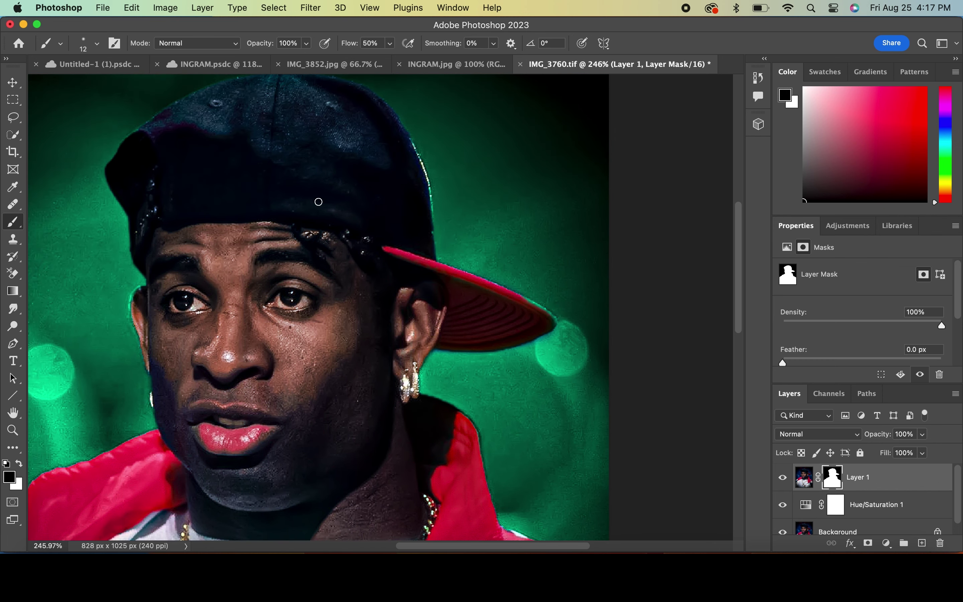
click(19, 463)
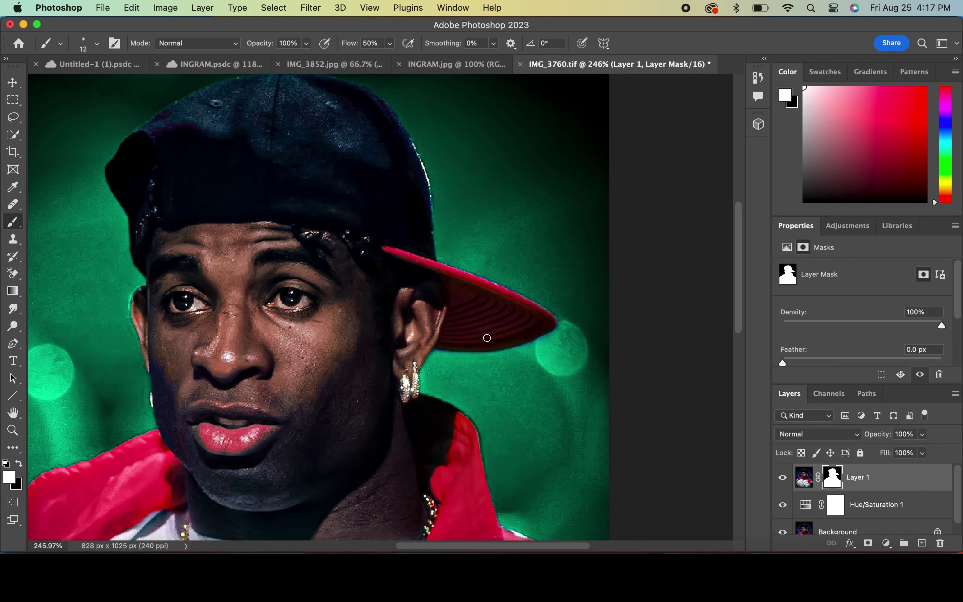
scroll(487, 337, down, 2)
scroll(461, 313, down, 1)
scroll(457, 307, down, 1)
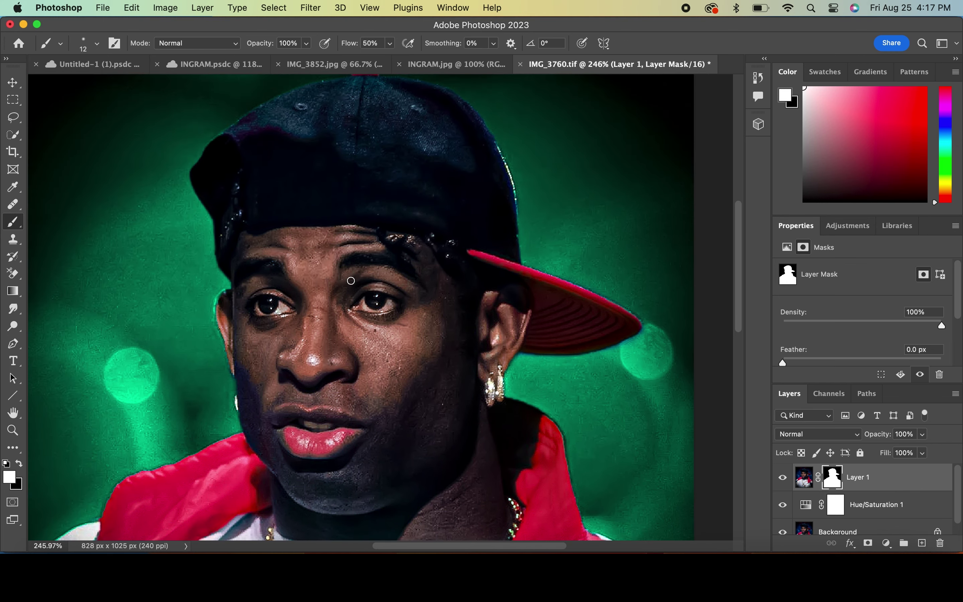
scroll(350, 280, down, 1)
scroll(350, 280, down, 3)
scroll(351, 280, down, 2)
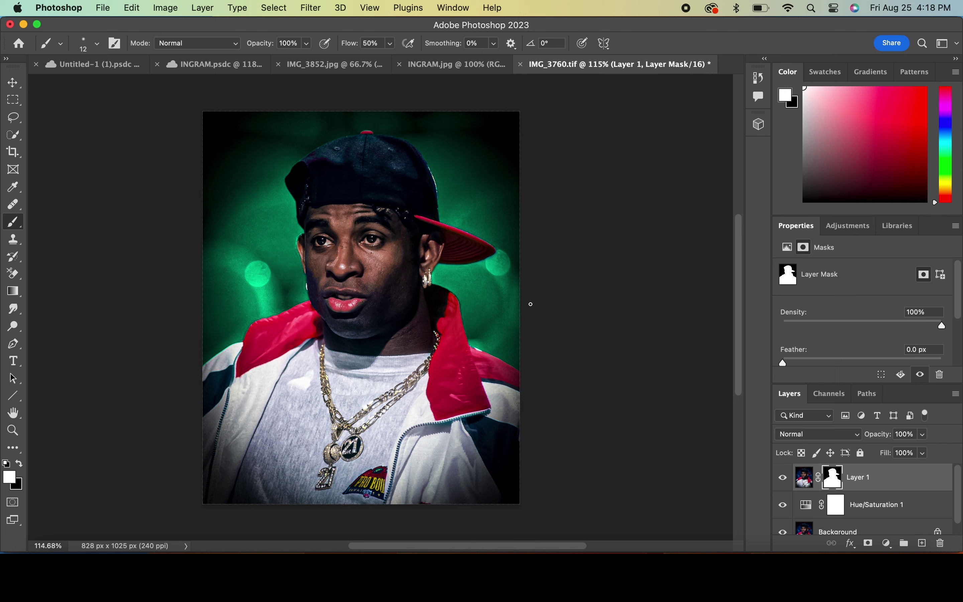
Step: Toggle the green tint to compare, then add a Gradient Fill layer
click(783, 505)
click(782, 505)
click(856, 509)
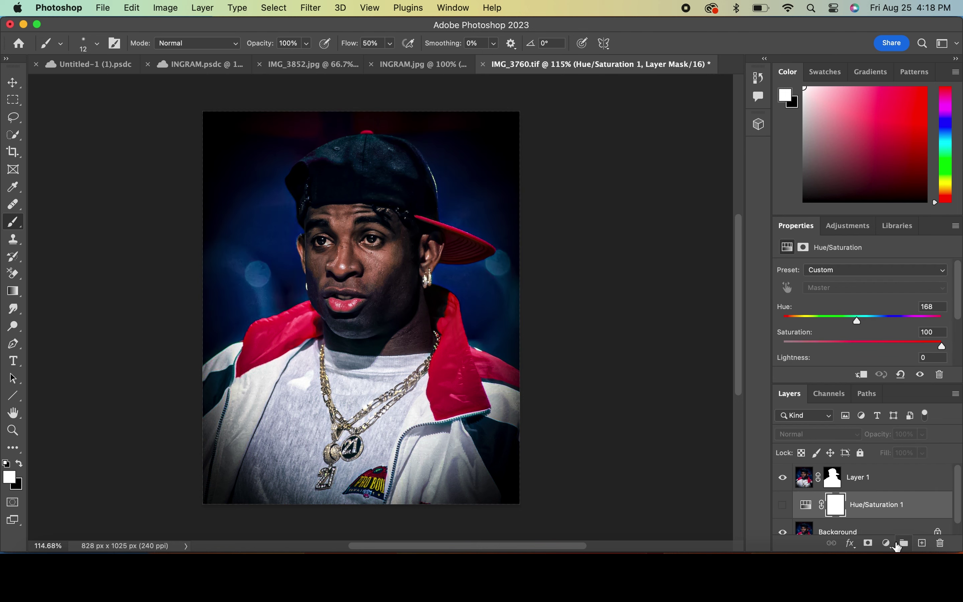
click(890, 542)
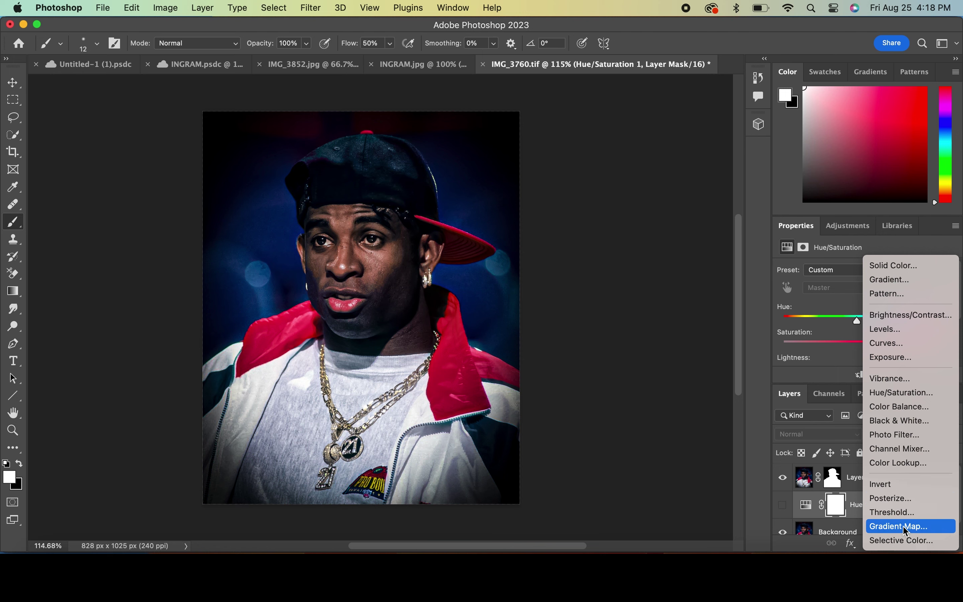
click(889, 279)
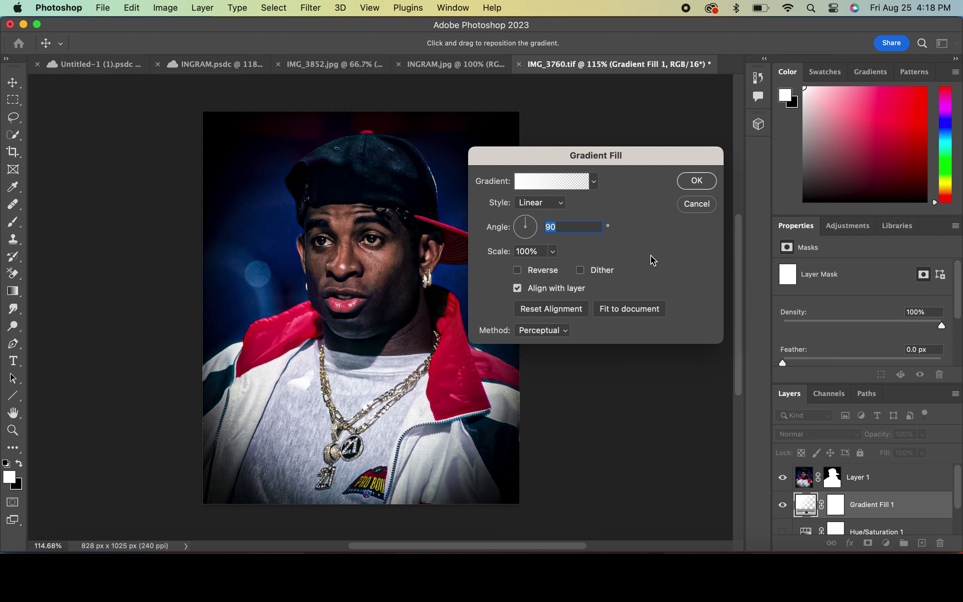
Step: Build the gradient from dark, bright and deep reds sampled from the jacket
click(531, 179)
double_click(632, 308)
click(468, 345)
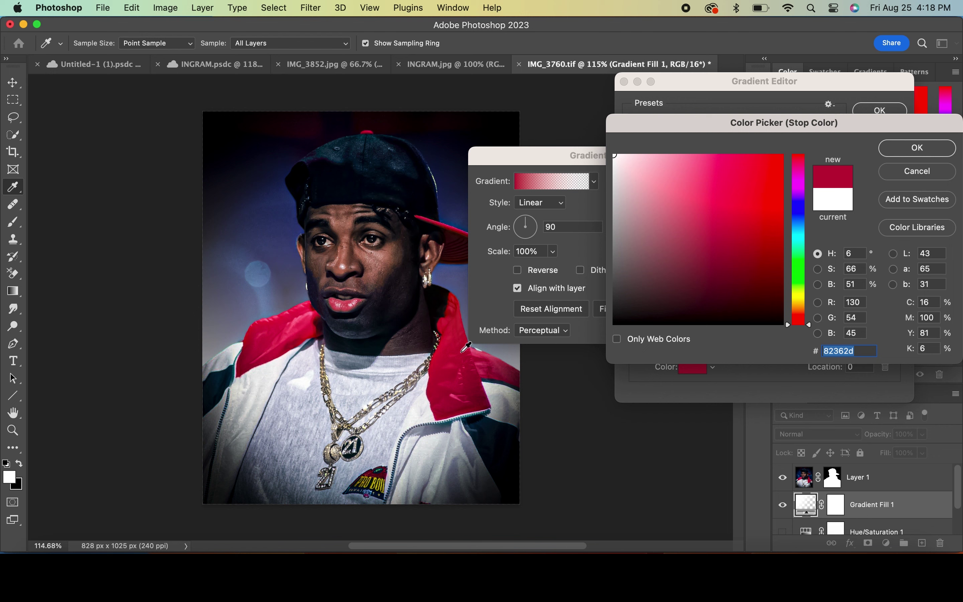
click(773, 182)
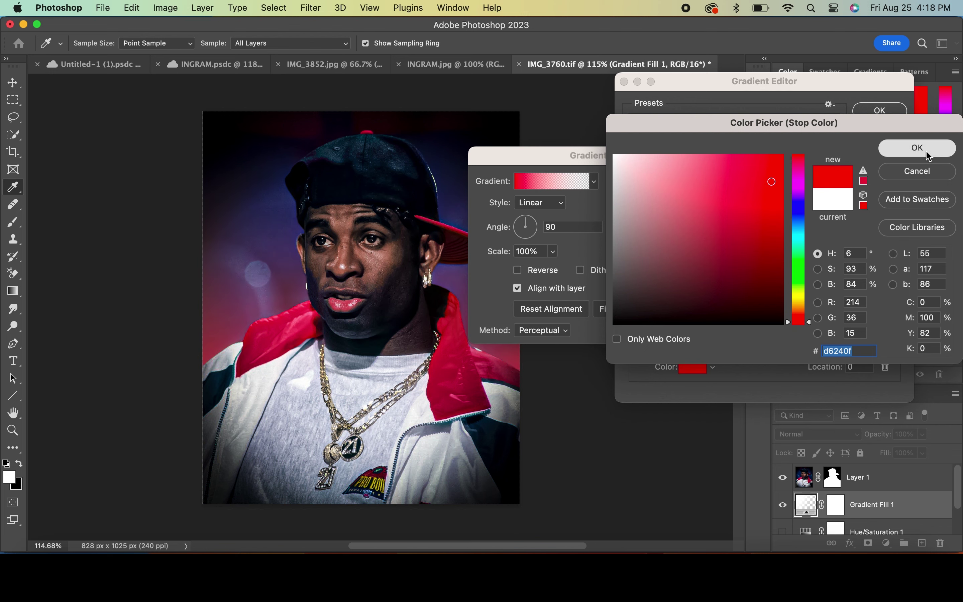
click(917, 148)
click(894, 308)
click(694, 370)
click(447, 359)
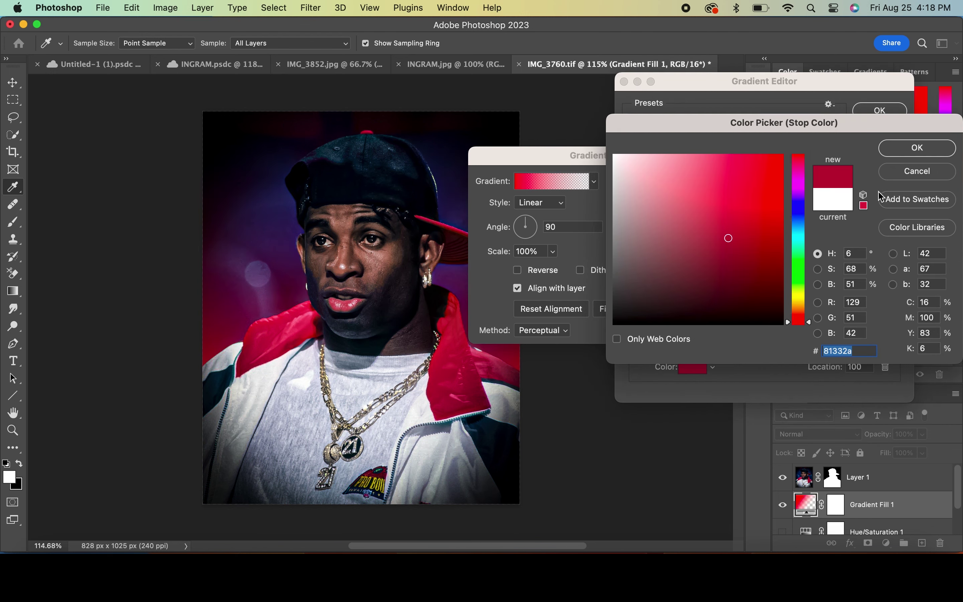
click(883, 147)
click(879, 111)
click(697, 181)
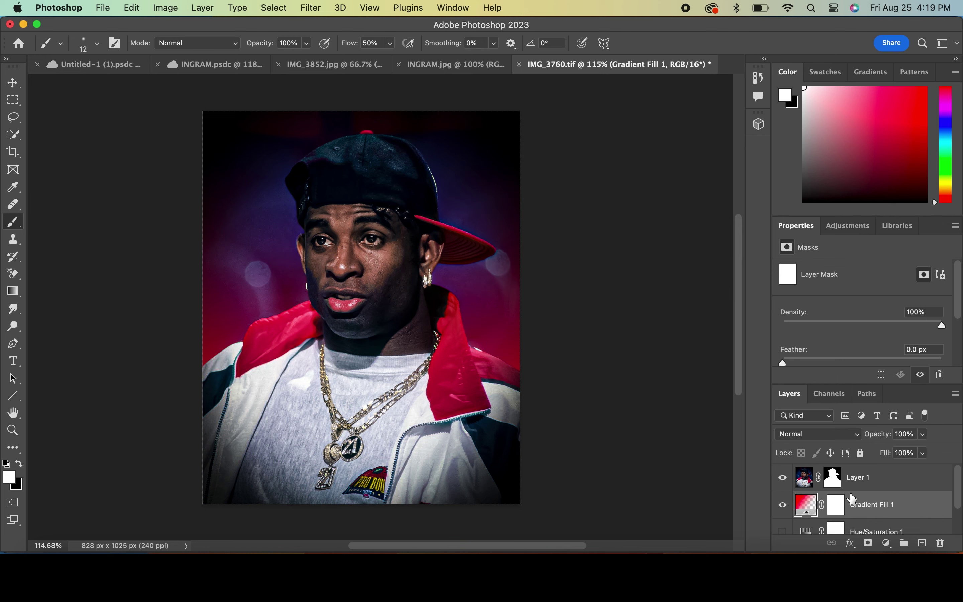
Step: Turn the Hue/Saturation back on and shift its hue from green to dark blue
click(782, 529)
scroll(807, 505, down, 1)
click(806, 505)
drag(895, 316, 804, 329)
scroll(892, 330, down, 2)
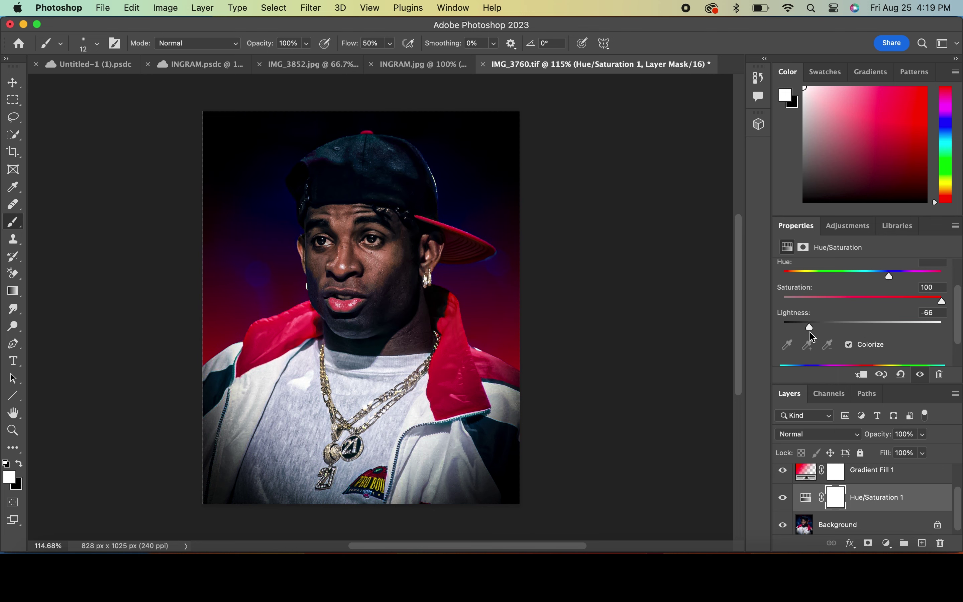
Step: Set Gradient Fill 1 to Hard Light blending and duplicate it
click(814, 470)
click(805, 433)
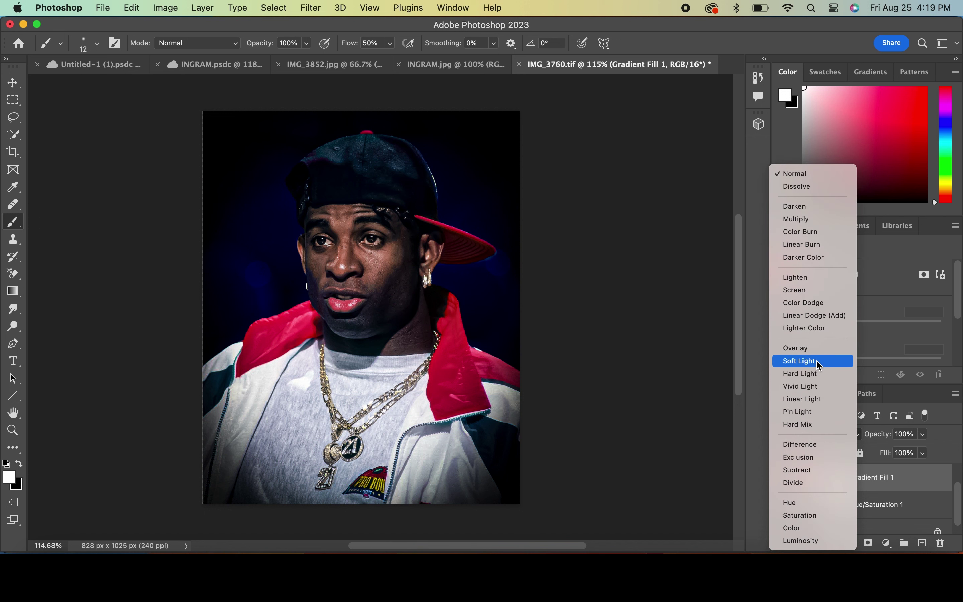
click(816, 373)
key(super+j)
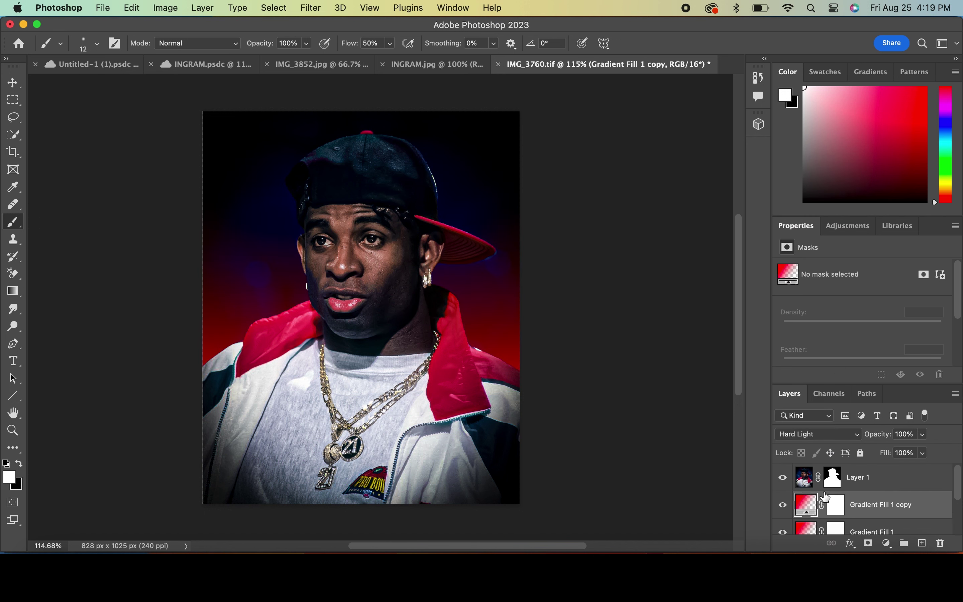
click(832, 476)
click(850, 543)
Step: Add a white Outer Glow to Layer 1 at 106 px
click(881, 524)
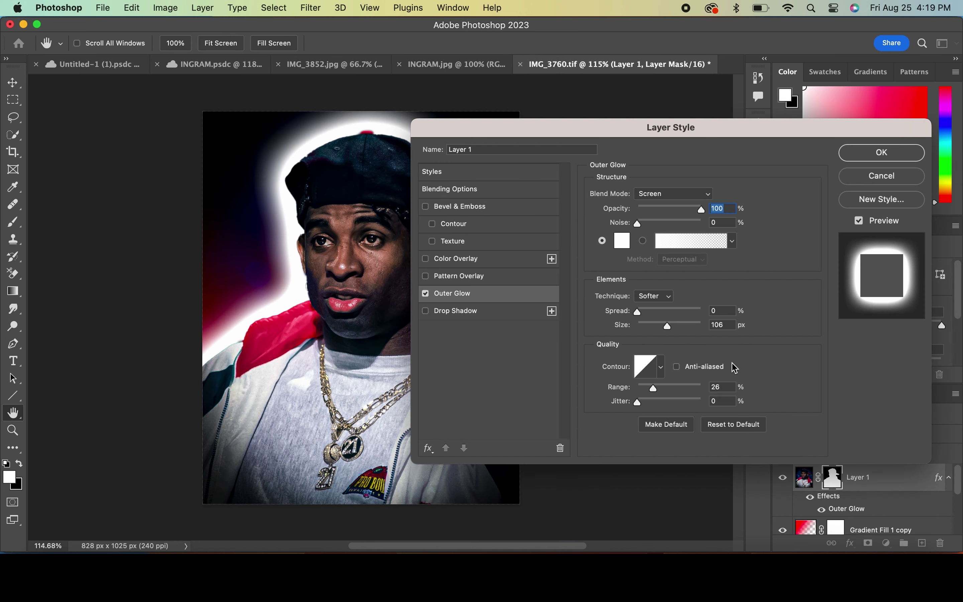
drag(668, 327, 648, 336)
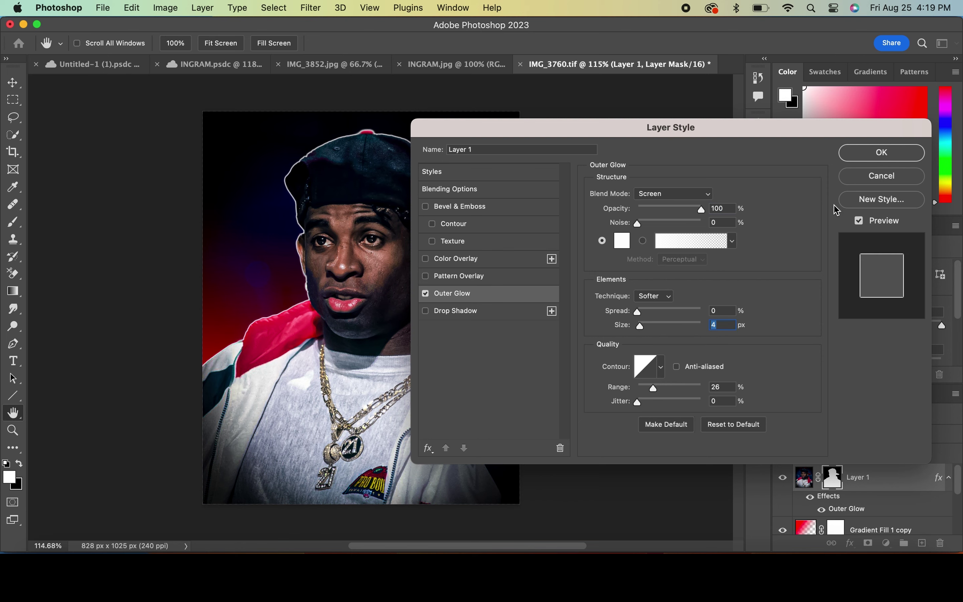
click(875, 154)
scroll(618, 269, up, 5)
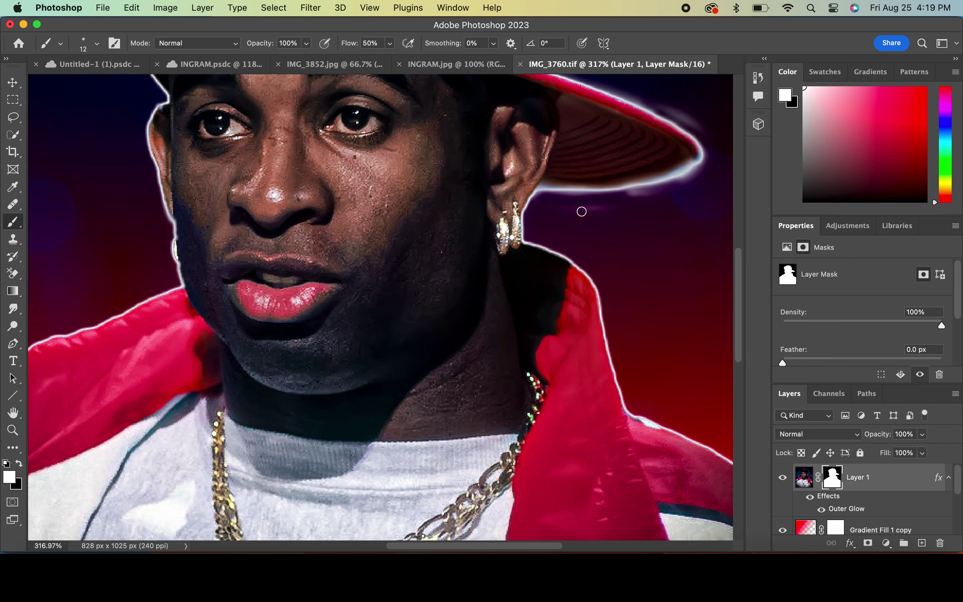
Step: Paint black on the mask to remove stray glow above and below the cap brim
click(17, 463)
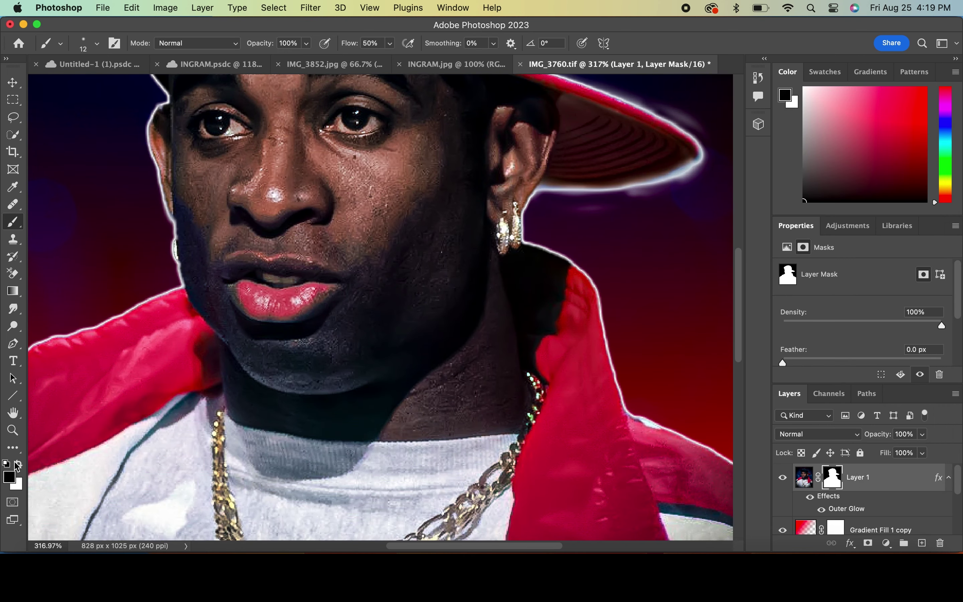
drag(534, 207, 685, 182)
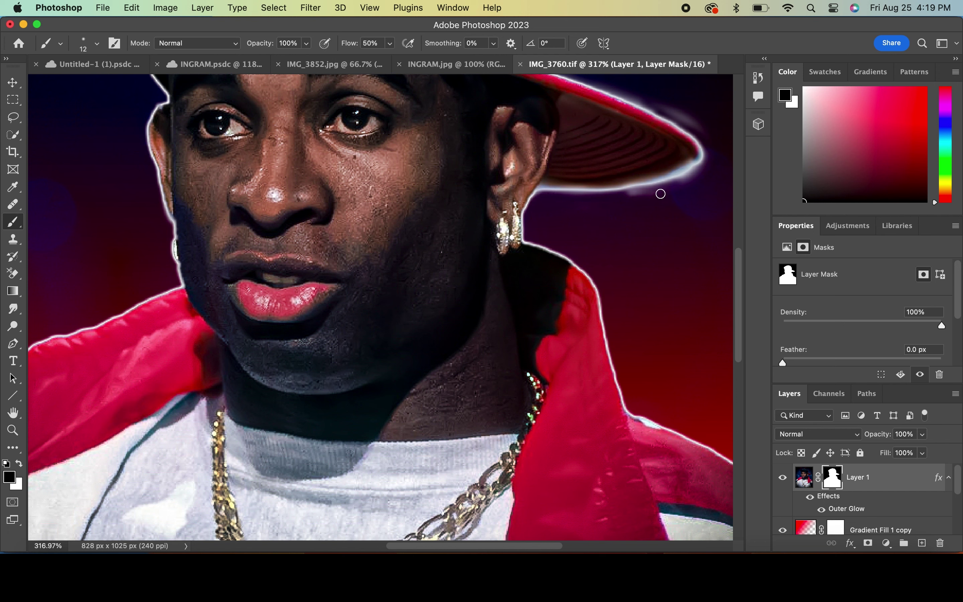
drag(700, 179, 685, 115)
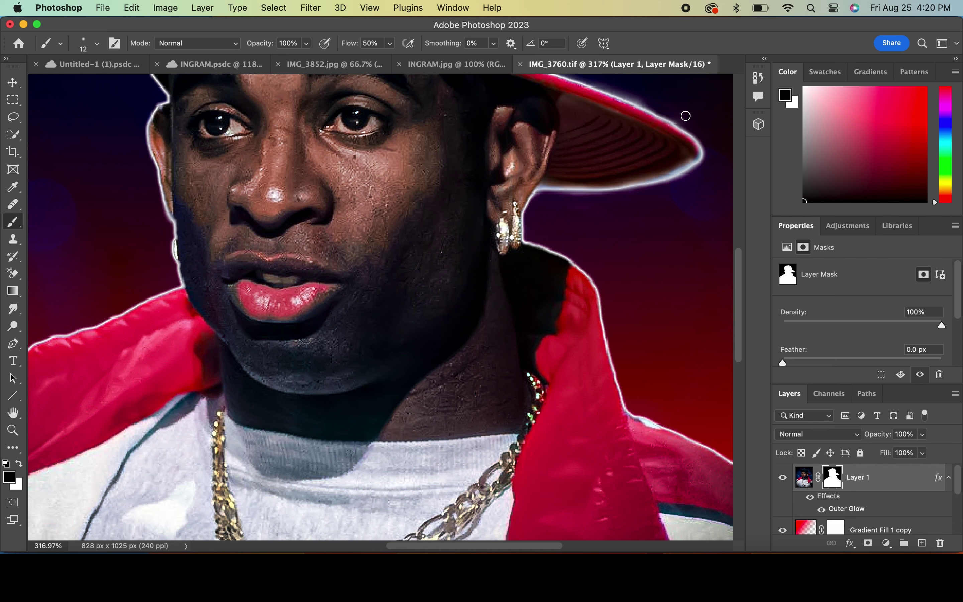
scroll(716, 178, up, 5)
drag(595, 208, 666, 243)
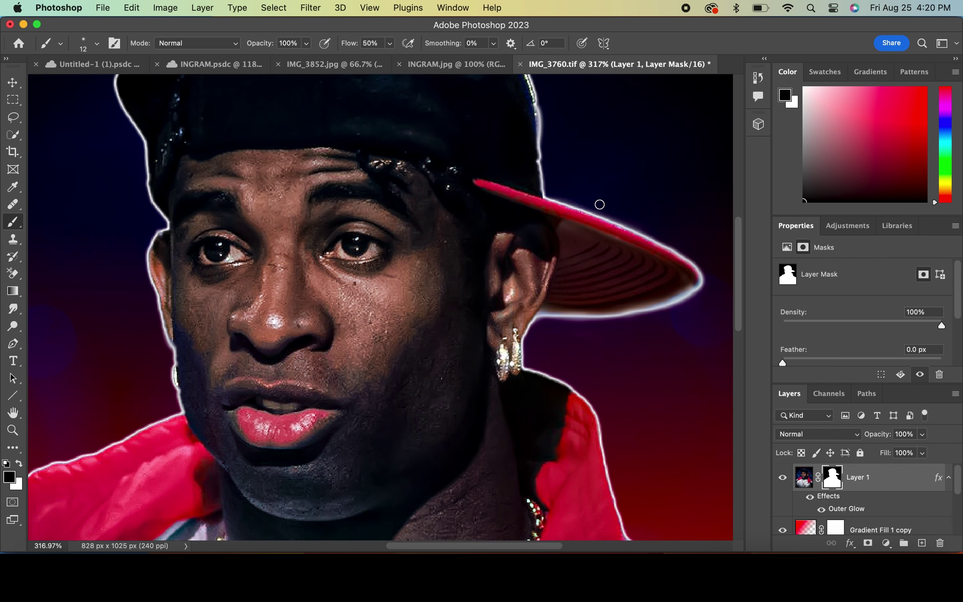
Step: Paint white to clean the glow along the brim tip and restore it along the cap edge
click(18, 464)
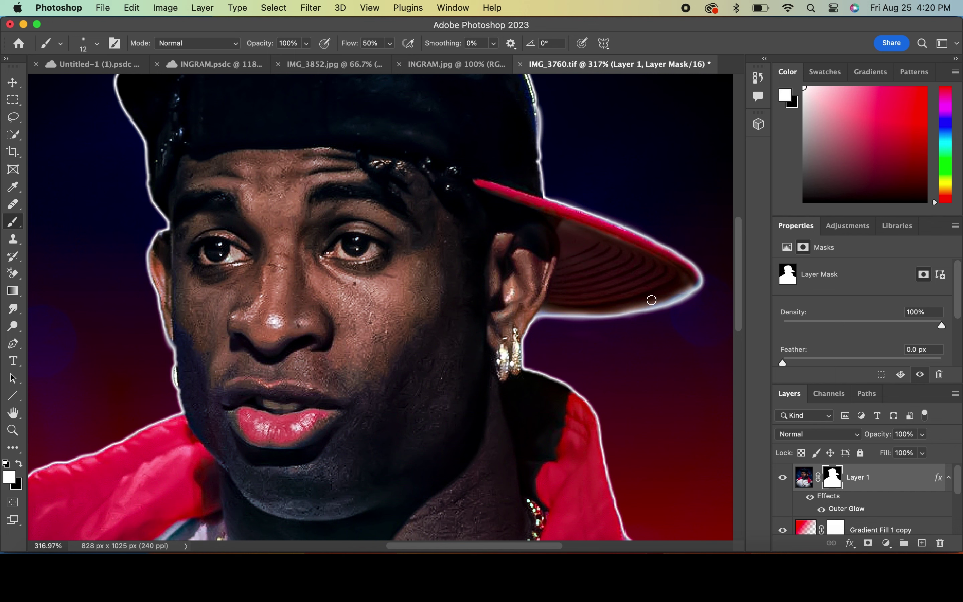
mouse_move(680, 279)
mouse_down()
mouse_move(634, 301)
mouse_move(521, 315)
mouse_up()
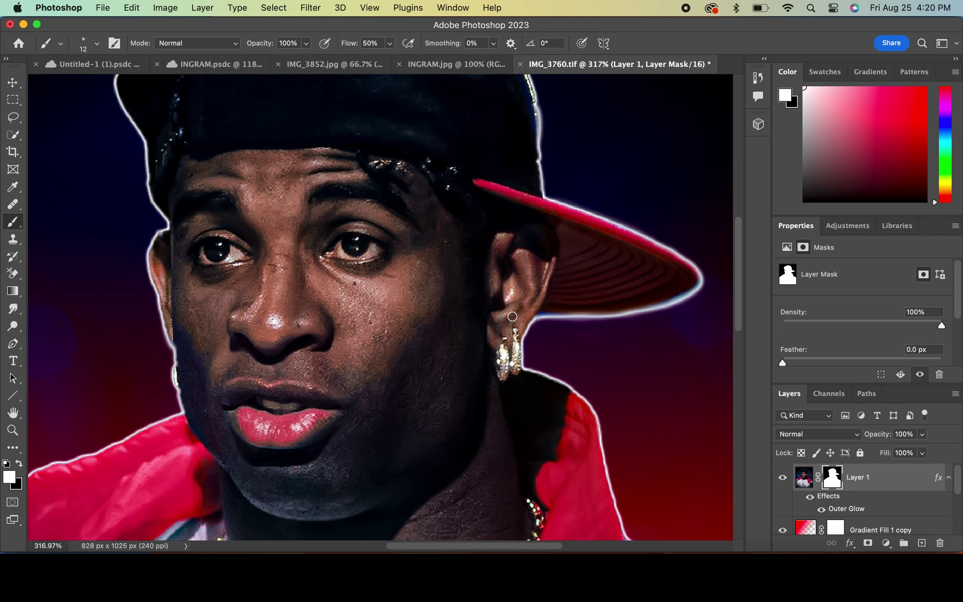
scroll(512, 315, down, 2)
scroll(513, 315, down, 6)
scroll(512, 316, up, 10)
scroll(512, 316, up, 4)
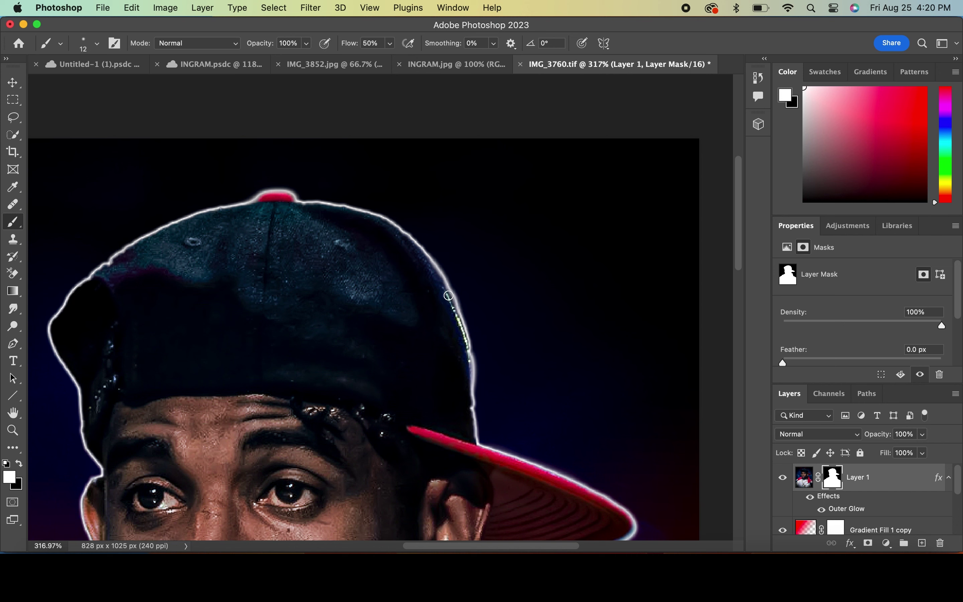
drag(468, 404, 473, 438)
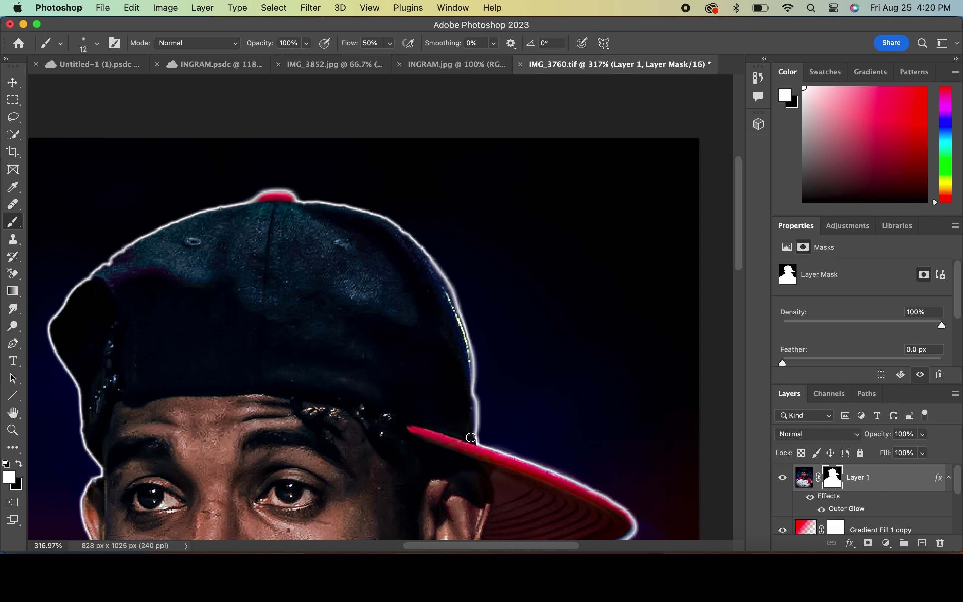
Step: Repaint the cap's edge and reveal the brim's lower edge in white on the mask
key(x)
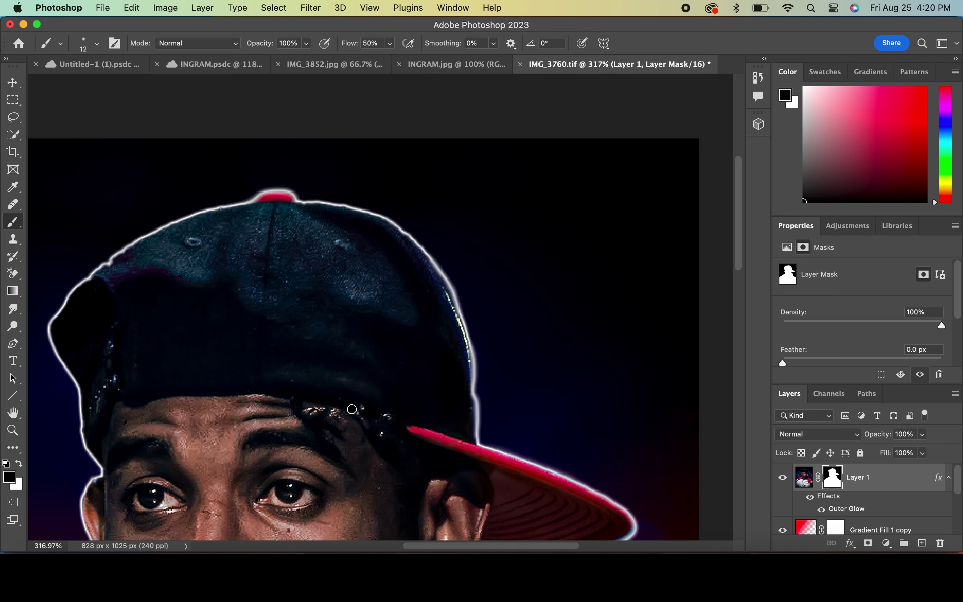
key(x)
drag(470, 382, 472, 452)
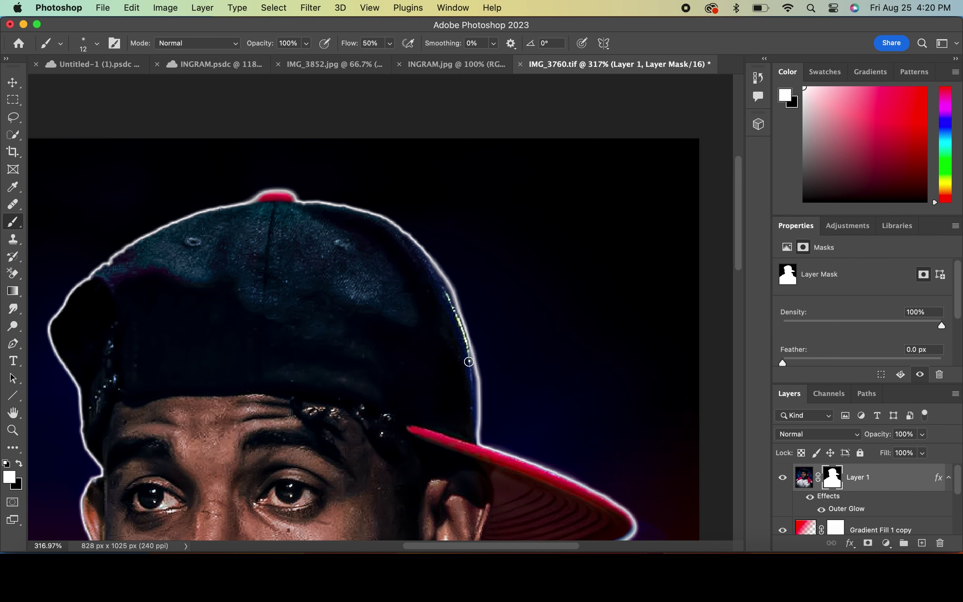
scroll(184, 311, down, 5)
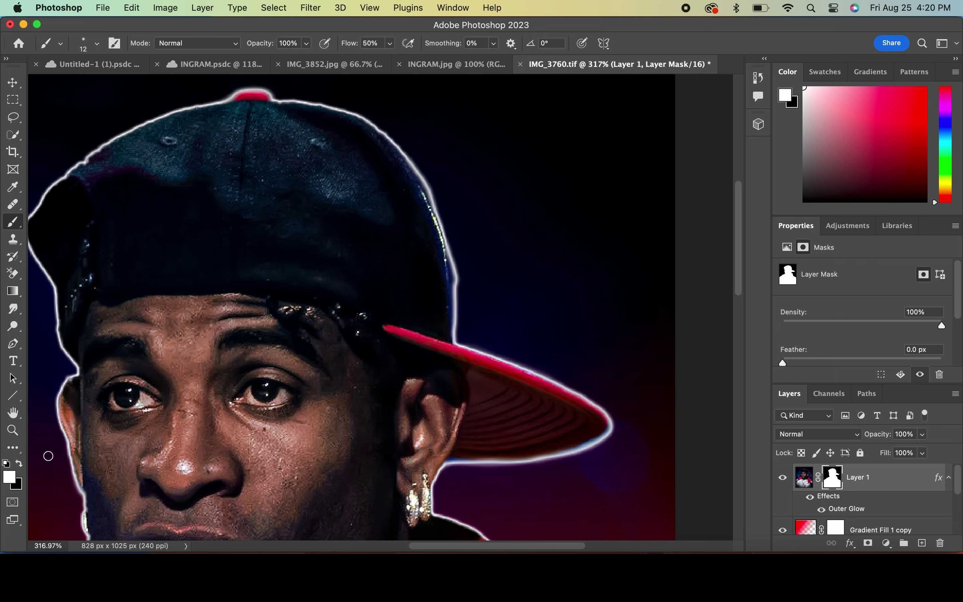
key(x)
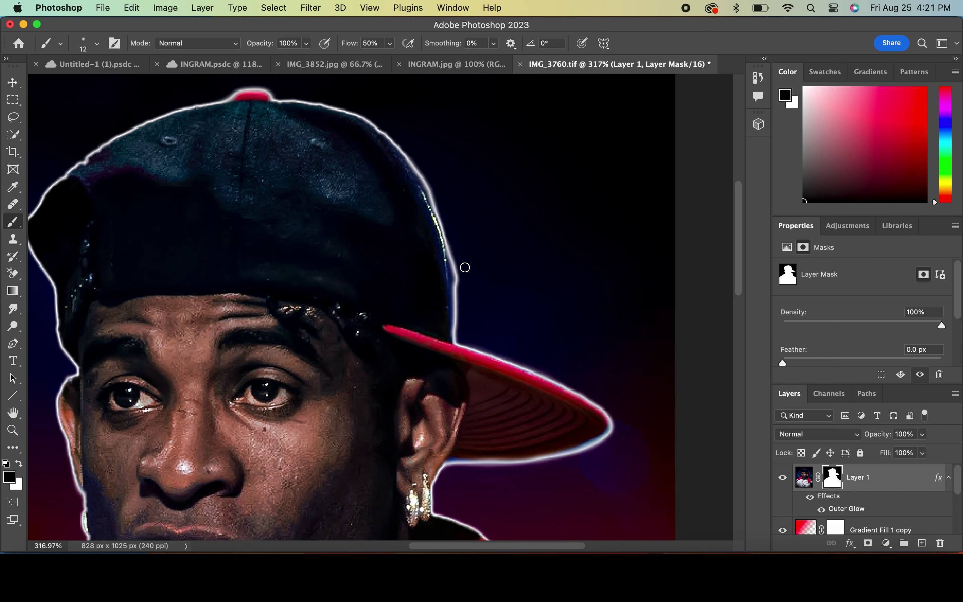
scroll(433, 181, down, 5)
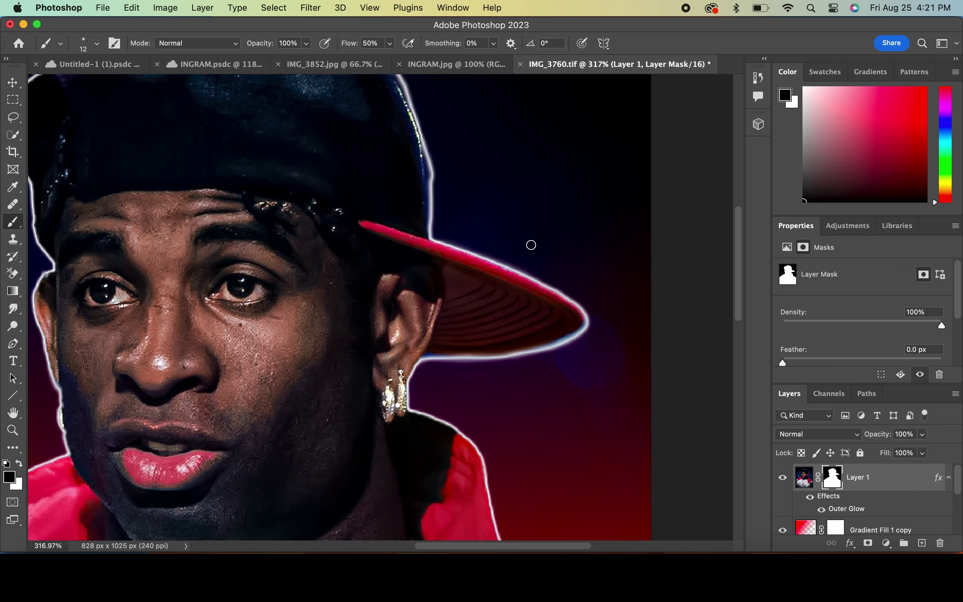
key(x)
mouse_move(569, 315)
mouse_down()
mouse_move(563, 332)
mouse_move(576, 327)
mouse_up()
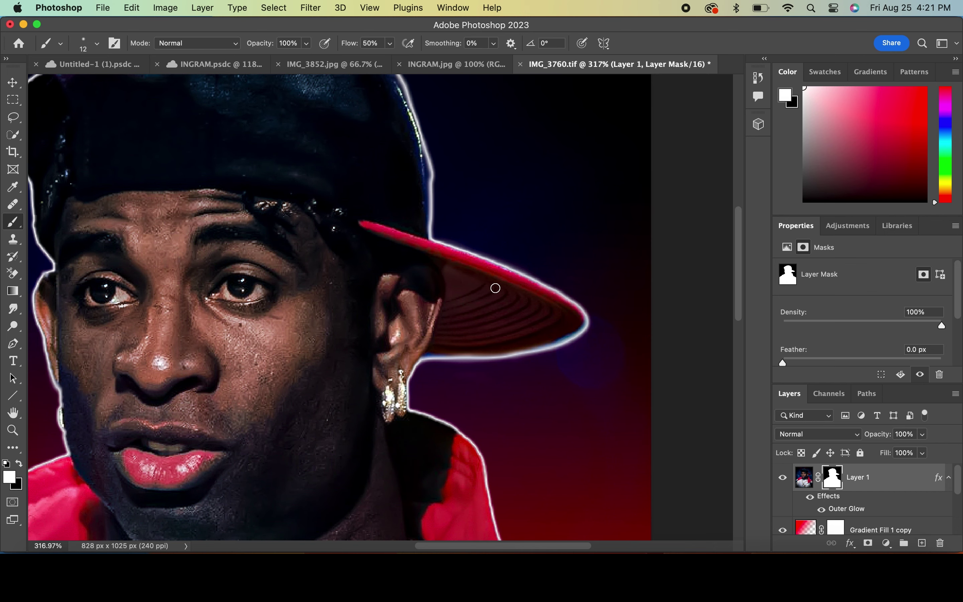
scroll(495, 288, down, 5)
scroll(494, 290, up, 3)
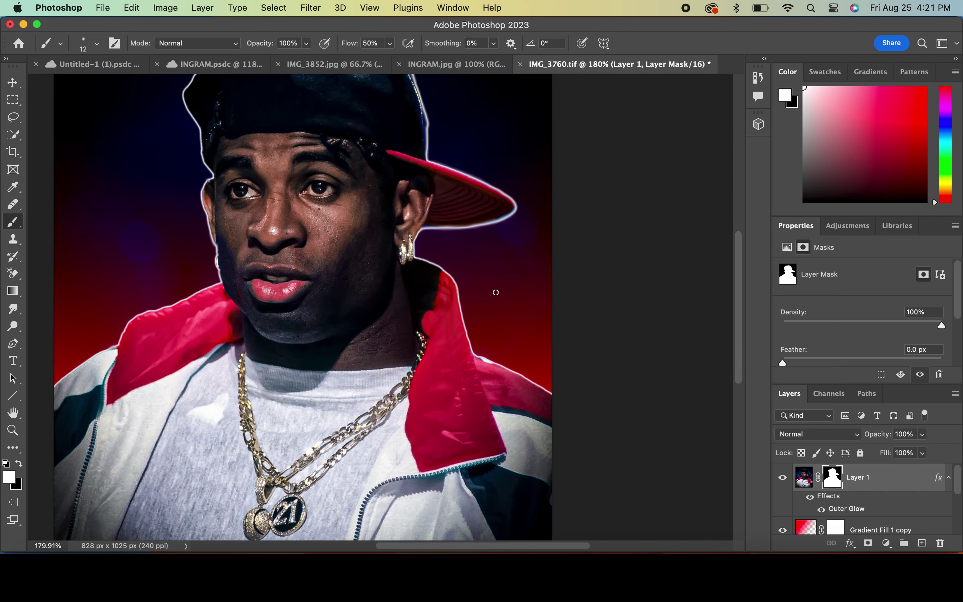
scroll(495, 292, down, 3)
scroll(494, 288, up, 1)
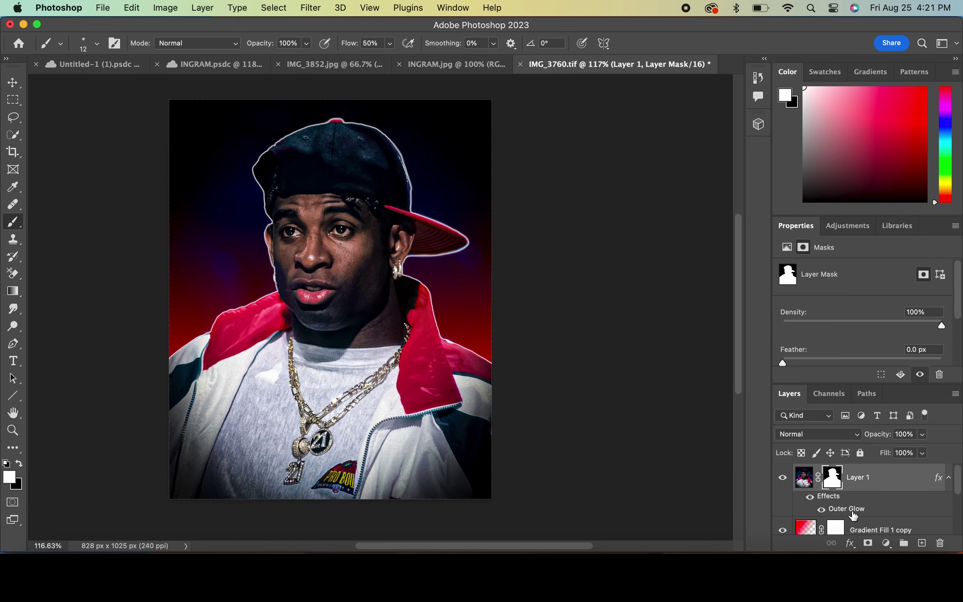
Step: Change Layer 1's Outer Glow to Overlay blend mode with 62 px size
double_click(851, 510)
click(702, 194)
click(657, 255)
mouse_move(639, 326)
mouse_down()
mouse_move(679, 329)
mouse_move(646, 331)
mouse_move(657, 330)
mouse_up()
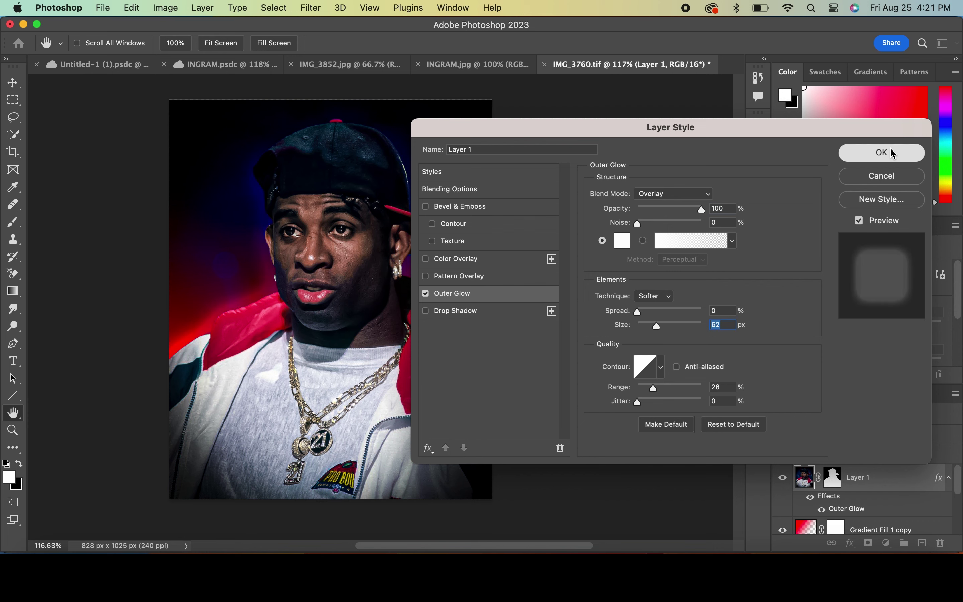
click(882, 152)
Step: Target Layer 1's mask with the Brush in black to touch up near the brim
key(b)
click(831, 477)
scroll(440, 349, up, 2)
scroll(441, 349, up, 2)
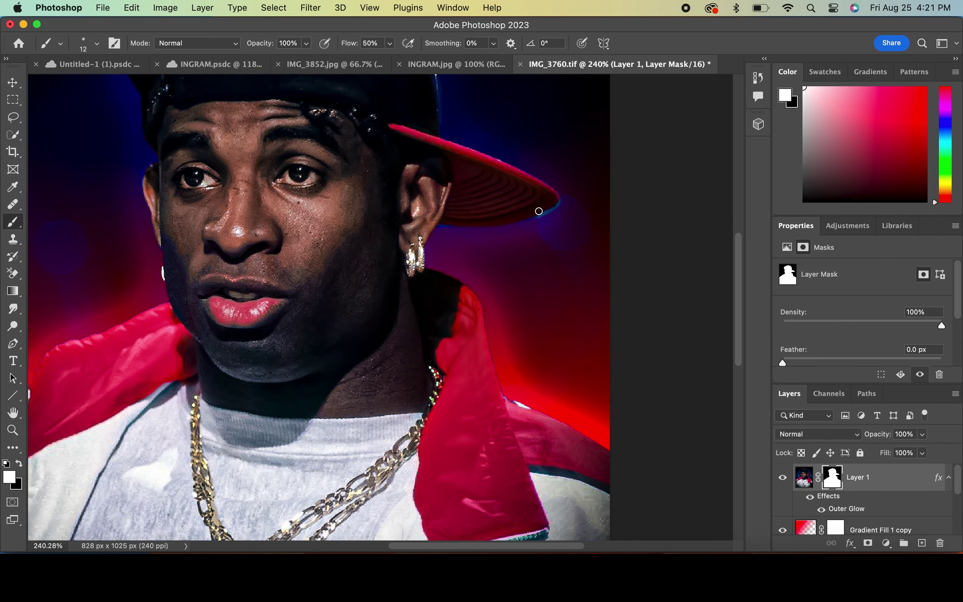
click(19, 464)
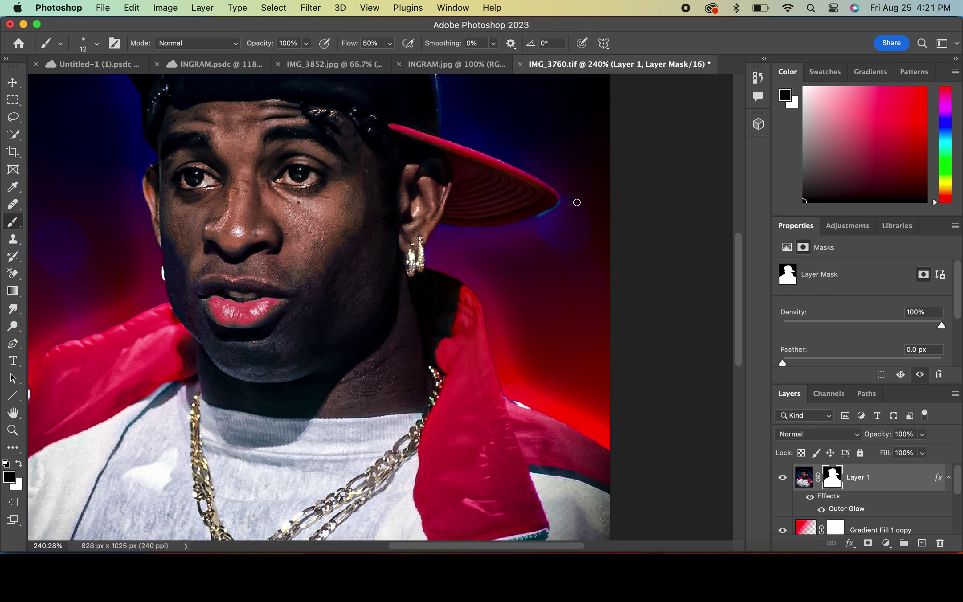
scroll(558, 298, down, 1)
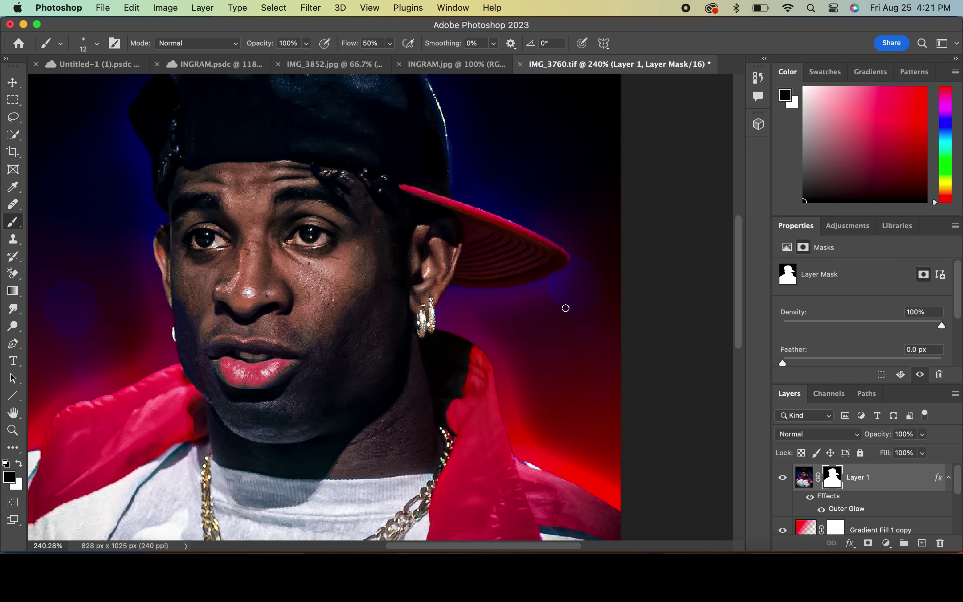
scroll(561, 301, down, 1)
scroll(568, 304, down, 1)
Step: Bring the abstract texture into the portrait and scale it to 1105 × 1074 px covering the canvas
drag(437, 286, 508, 244)
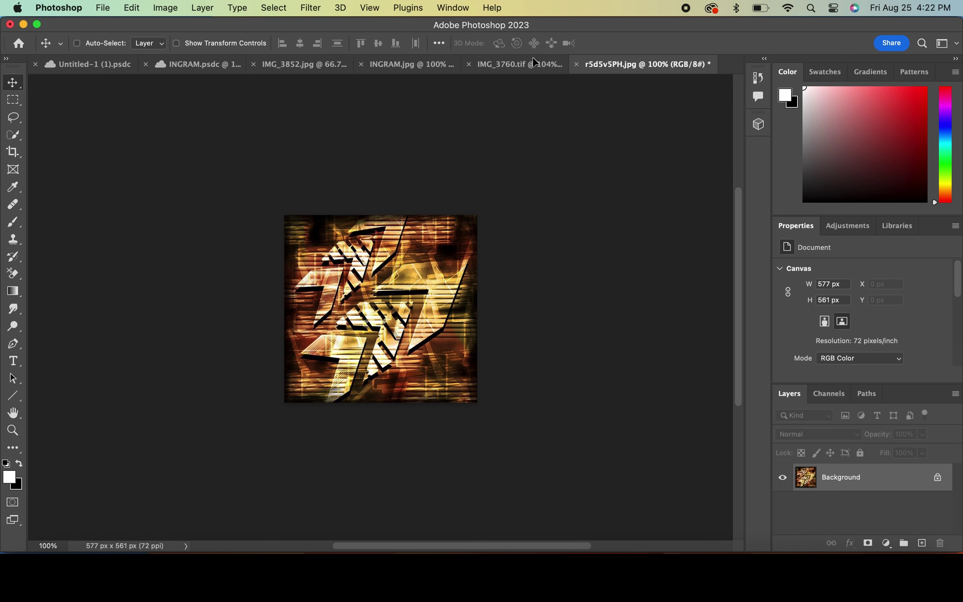
key(Return)
drag(451, 240, 335, 271)
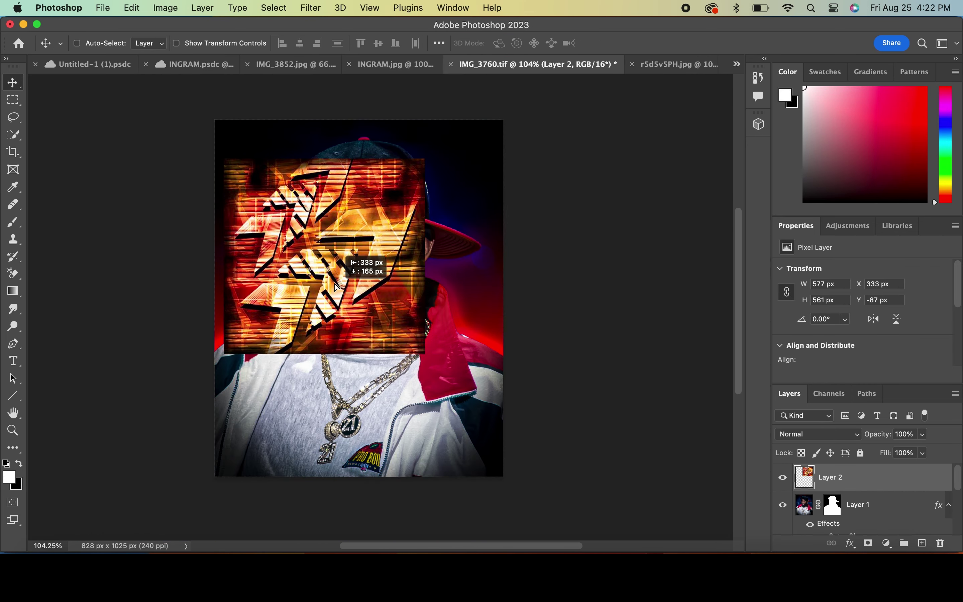
click(176, 43)
drag(412, 311, 573, 527)
key(shift+Left)
key(shift+Left)
key(shift+Left)
key(shift+Left)
key(shift+Left)
key(shift+Left)
key(Return)
Step: Place Layer 2 just above the Background, set Linear Light, and duplicate it
scroll(863, 502, down, 2)
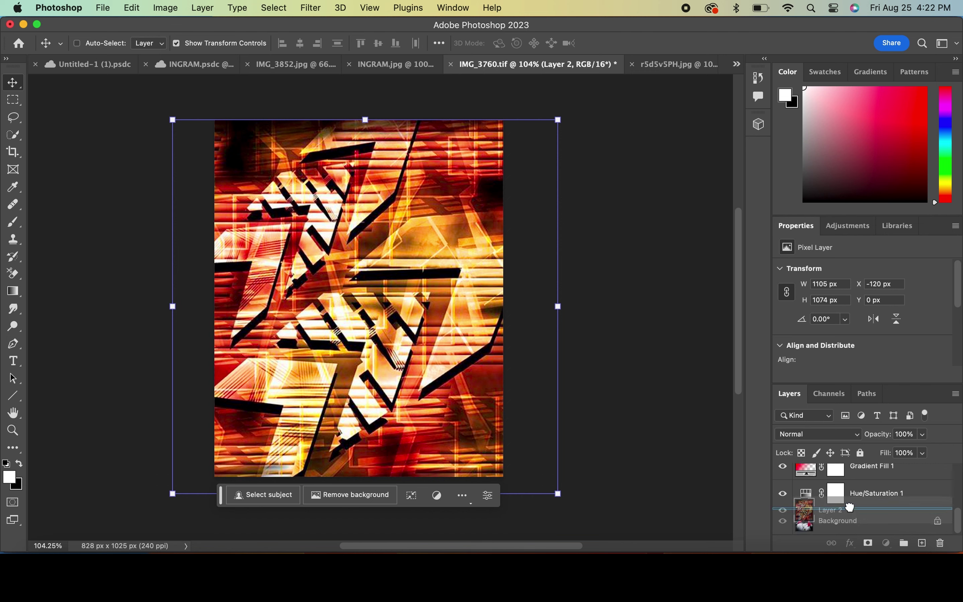
click(782, 493)
click(835, 434)
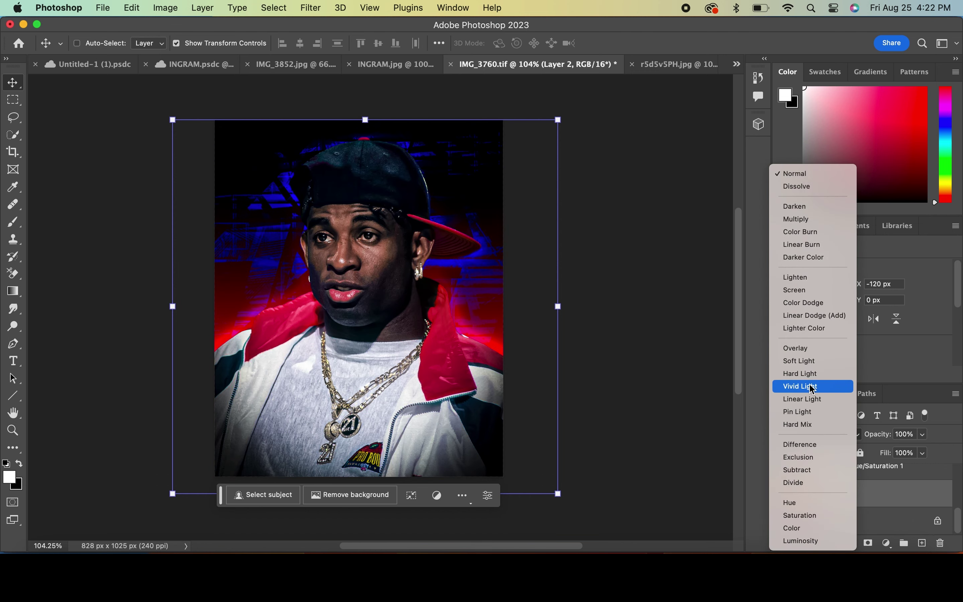
click(809, 398)
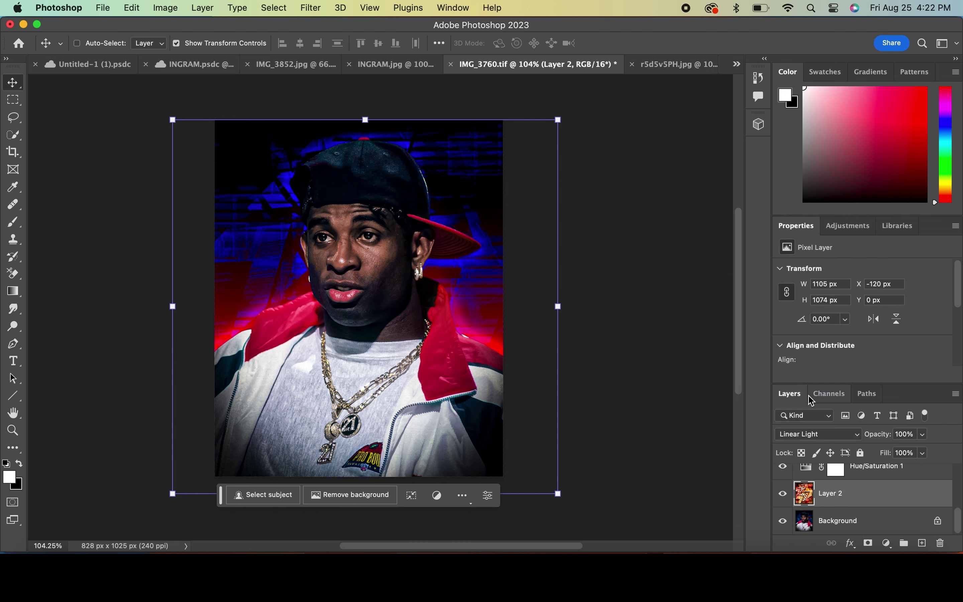
key(super+j)
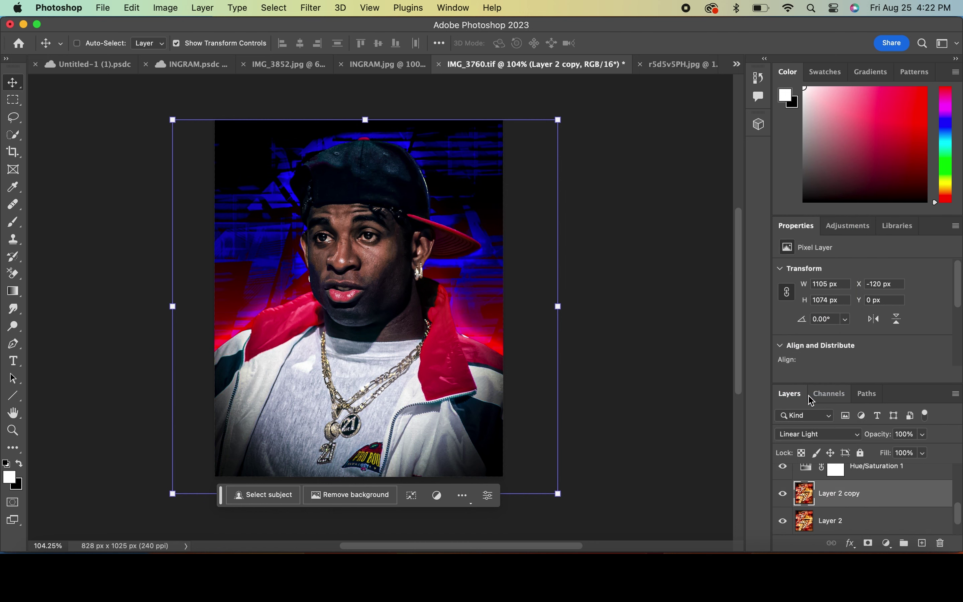
Step: Move Layer 2 copy above Hue/Saturation 1 and set it to Normal blending
click(783, 493)
click(782, 493)
scroll(873, 506, up, 1)
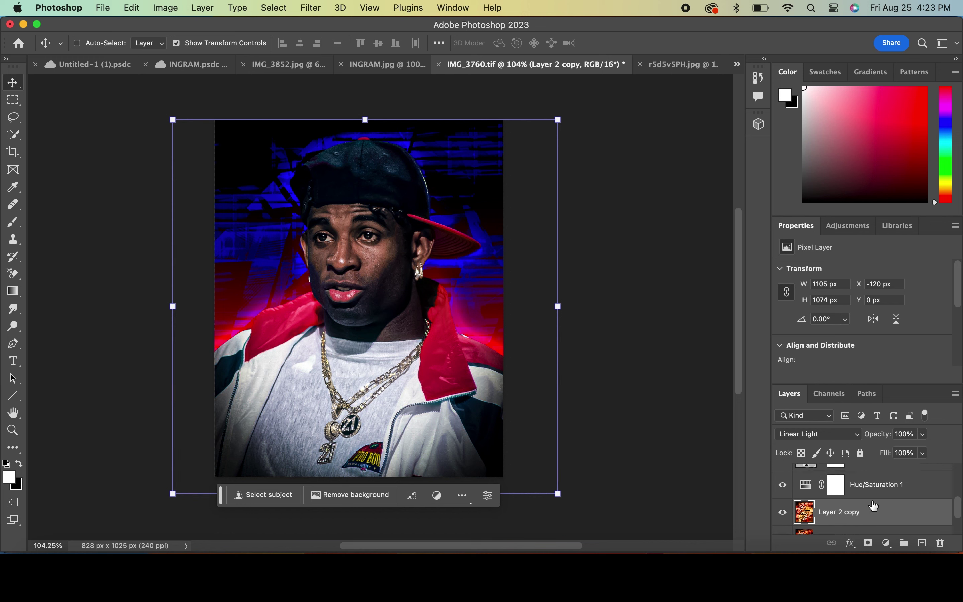
mouse_move(874, 506)
mouse_down()
mouse_move(875, 492)
mouse_move(866, 518)
mouse_up()
click(828, 436)
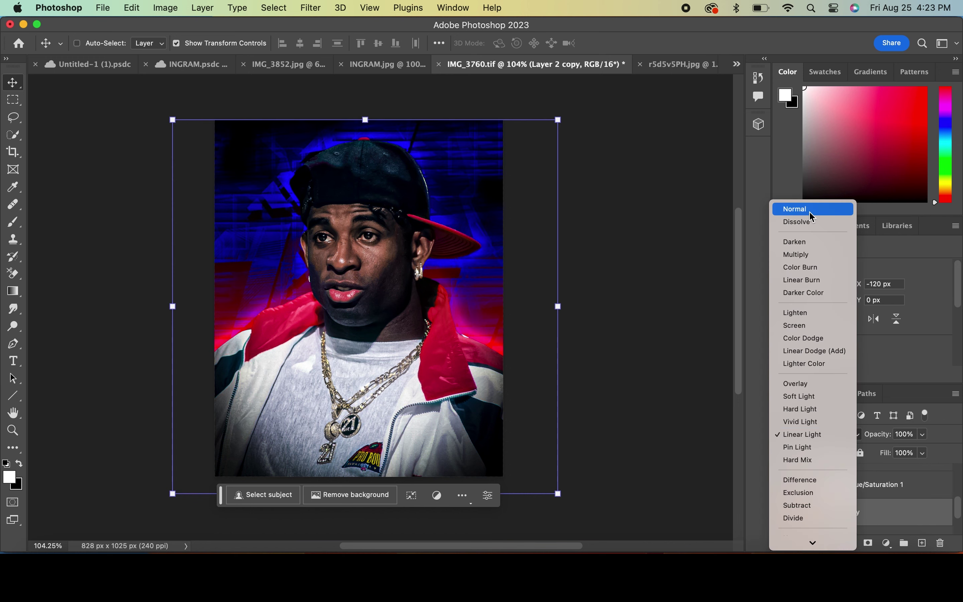
click(810, 212)
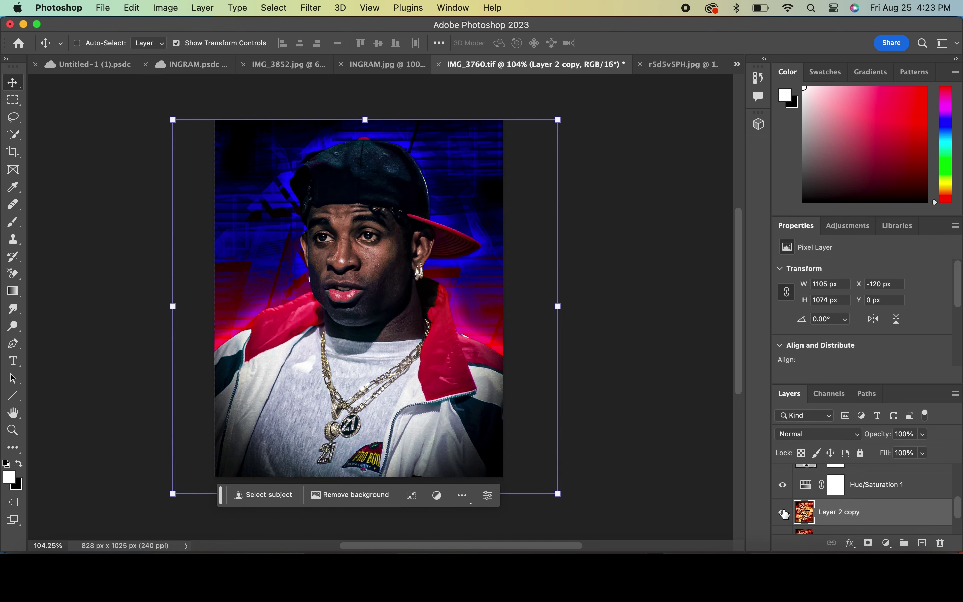
Step: Drag Layer 2 up so it sits directly above Layer 2 copy
scroll(785, 513, down, 1)
click(834, 519)
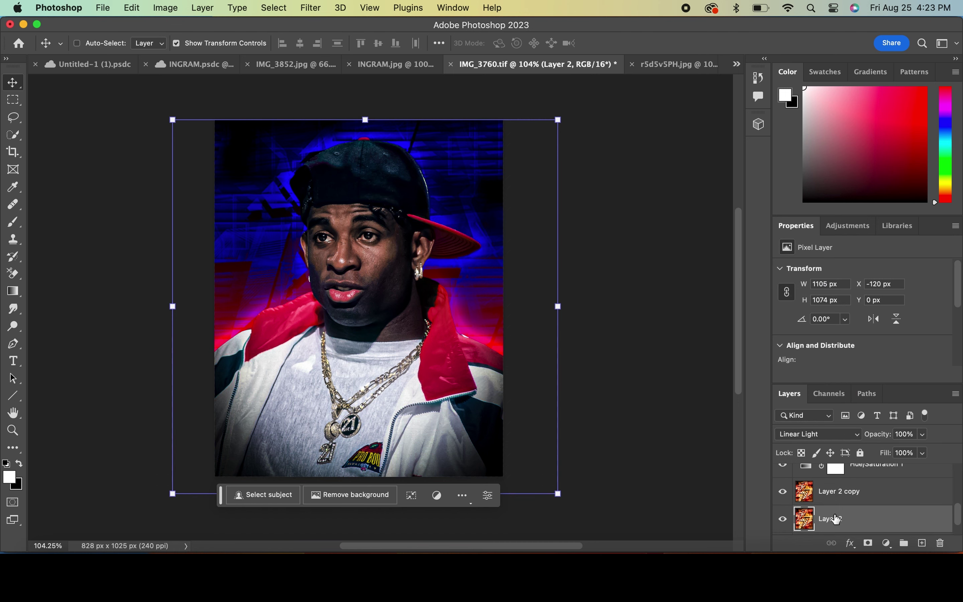
drag(834, 518, 837, 491)
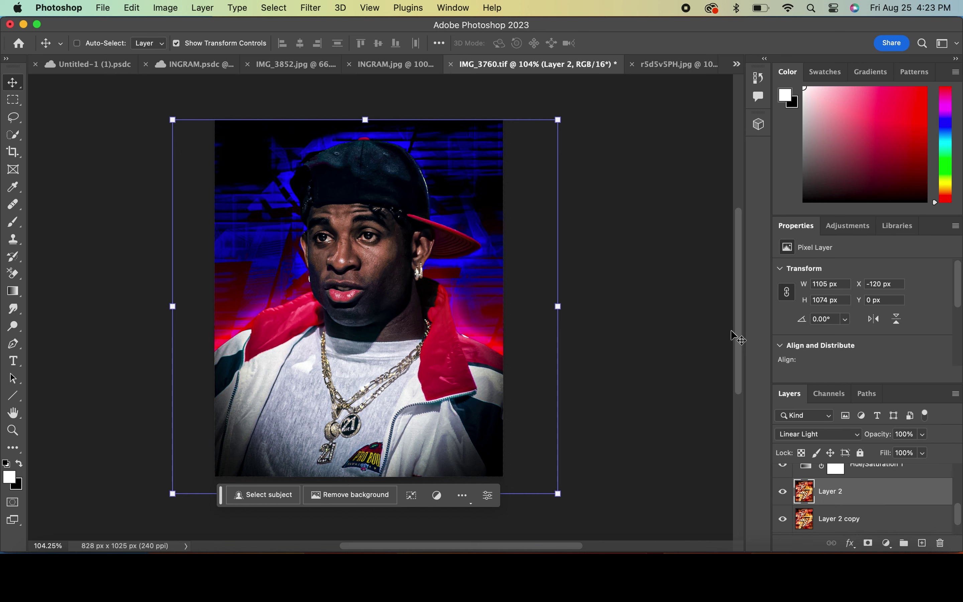
scroll(873, 486, down, 3)
click(872, 486)
click(885, 543)
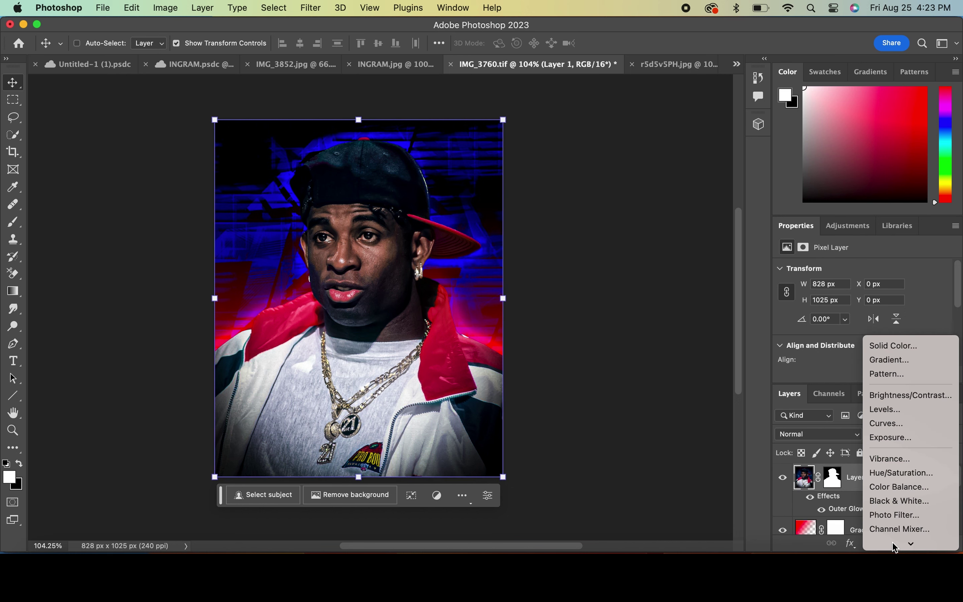
Step: Add Gradient Map 1 with Reverse ticked, Soft Light blend mode and 53% opacity
click(895, 521)
click(781, 302)
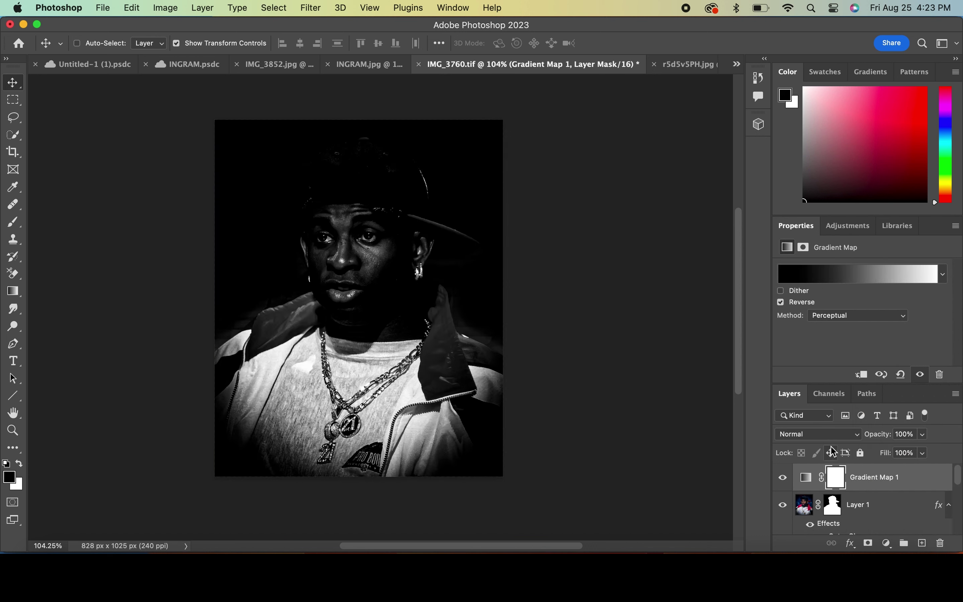
click(818, 434)
click(813, 365)
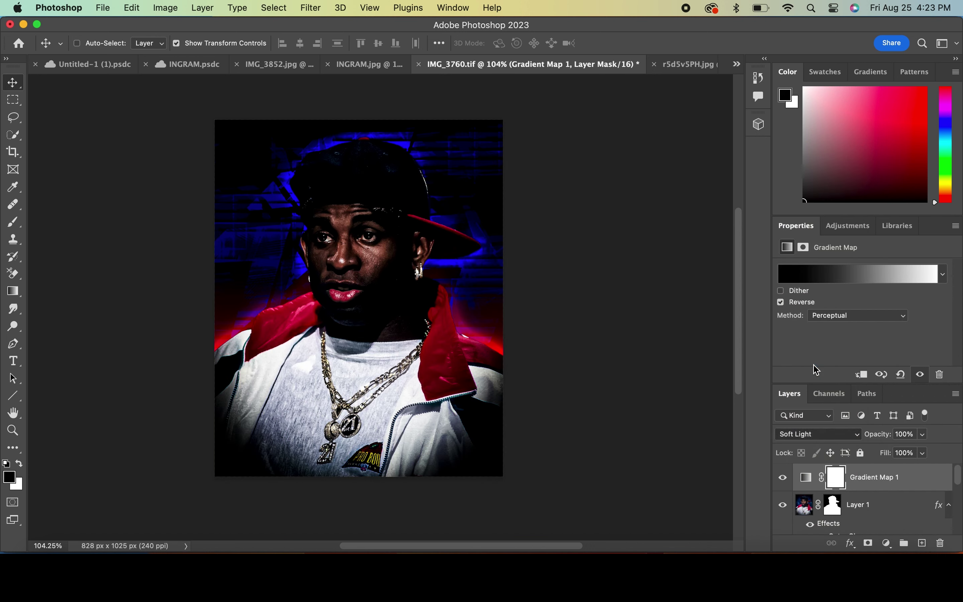
drag(888, 457, 894, 457)
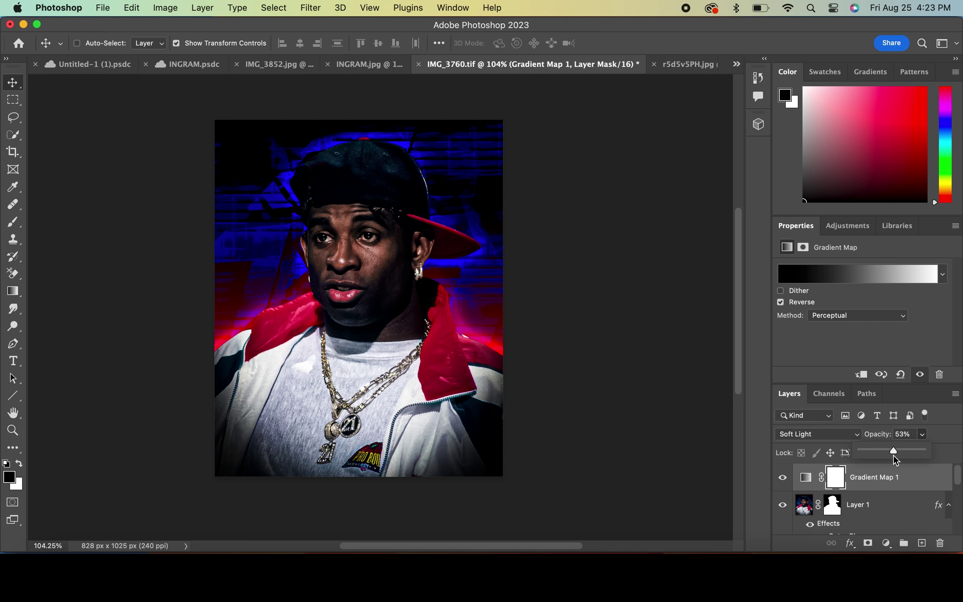